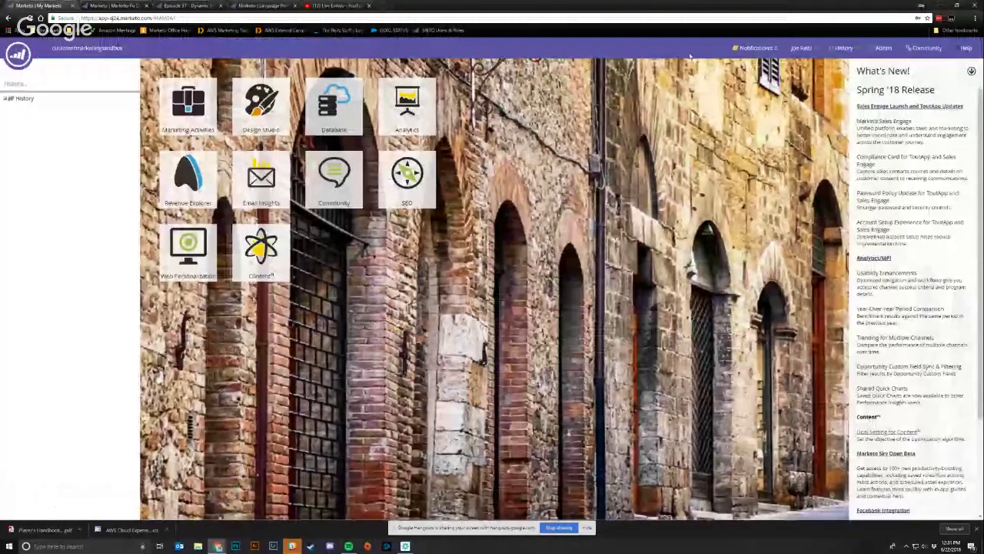
Go to the lead database and start a new segmentation in the Segmentations folder
{"action": "left_click", "coordinate": [970, 73]}
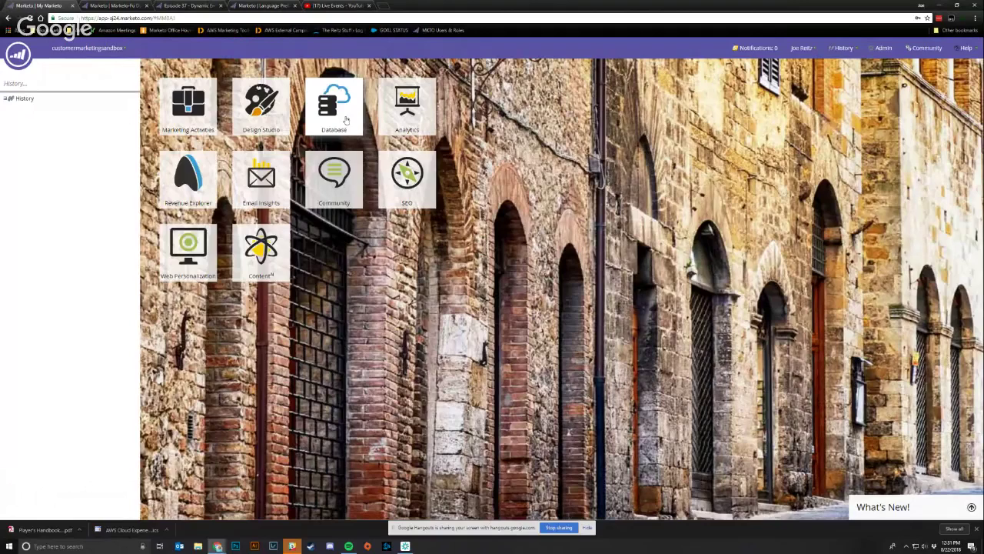
{"action": "key", "text": "ctrl+4"}
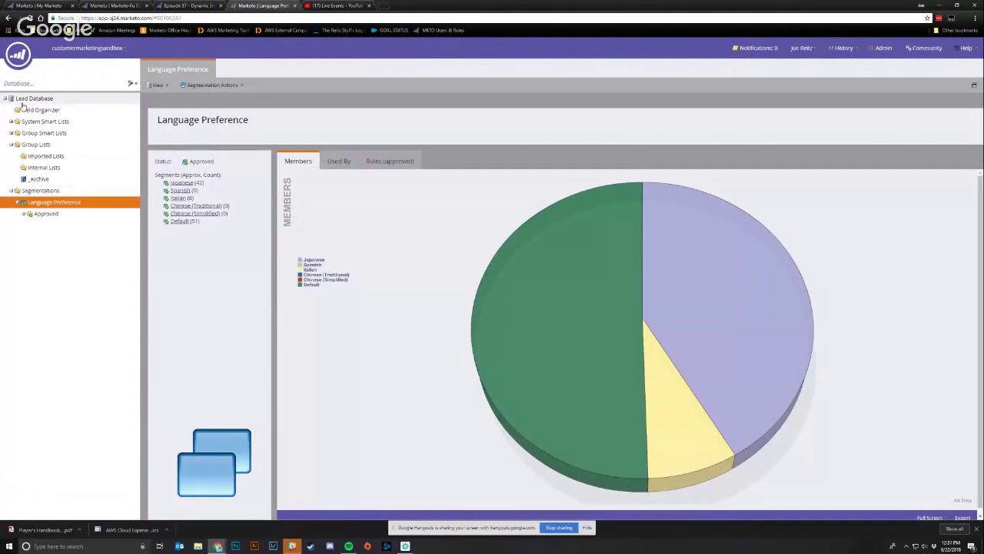
{"action": "left_click", "coordinate": [11, 144]}
{"action": "left_click", "coordinate": [29, 99]}
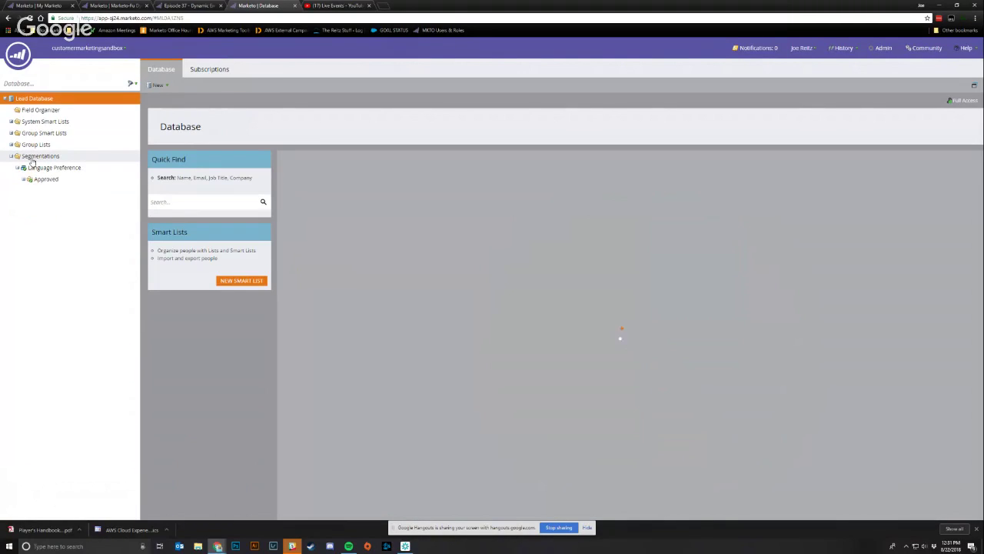
{"action": "right_click", "coordinate": [31, 160]}
{"action": "left_click", "coordinate": [62, 164]}
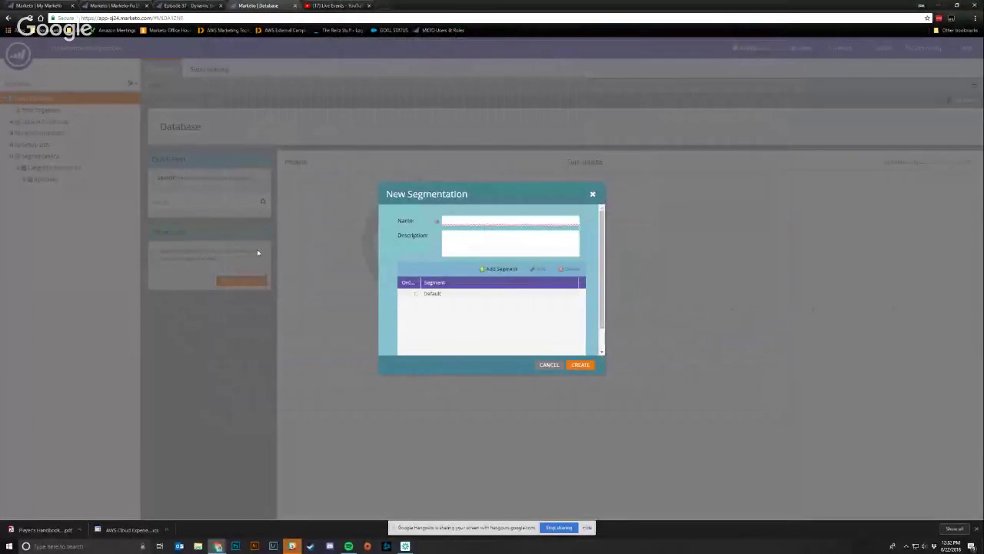
Name the new segmentation "Customers vs. Prospects" and add one new segment to it
{"action": "left_click", "coordinate": [459, 220]}
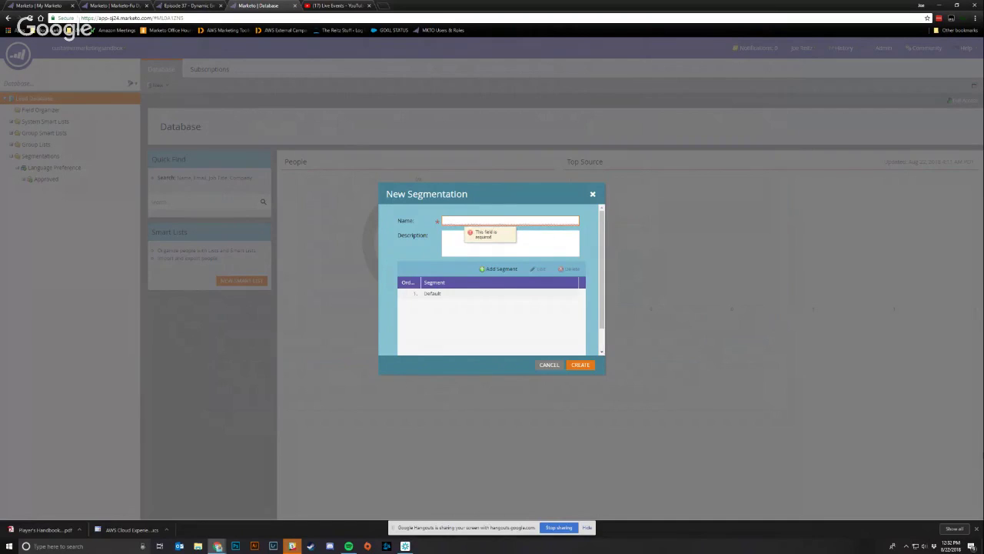
{"action": "left_click", "coordinate": [976, 529]}
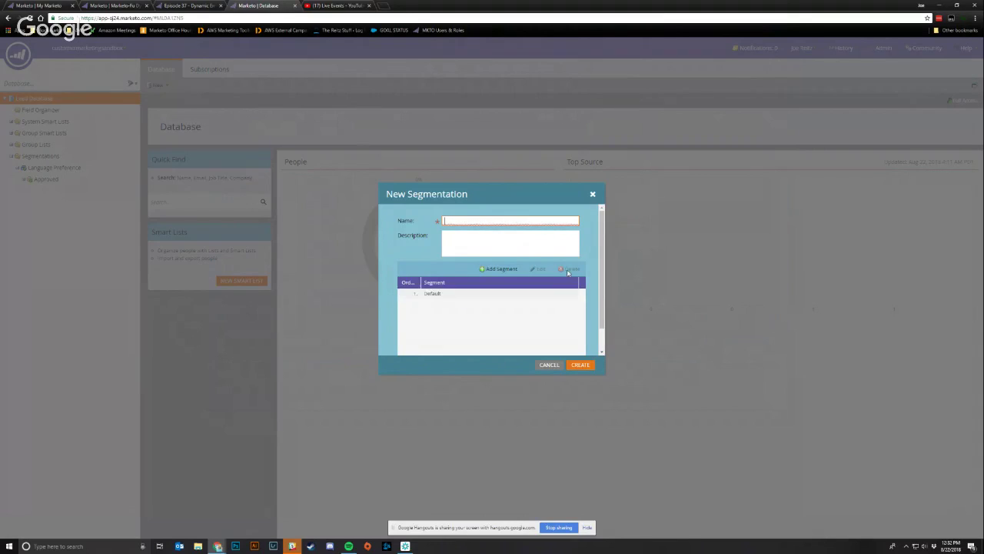
{"action": "type", "text": "Use Case"}
{"action": "left_click", "coordinate": [511, 271]}
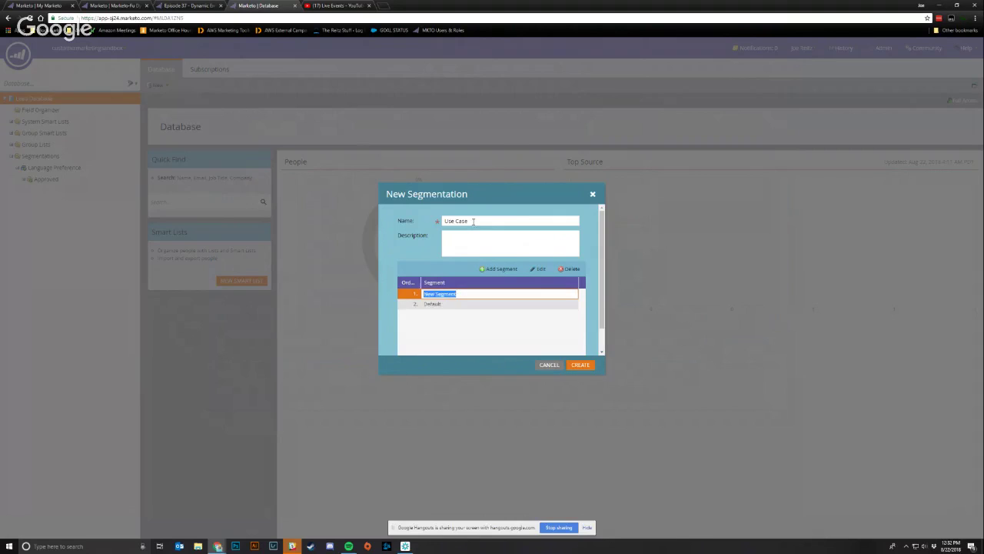
{"action": "left_click", "coordinate": [406, 225]}
{"action": "triple_click", "coordinate": [461, 221]}
{"action": "type", "text": "Customer"}
{"action": "key", "text": "BackSpace"}
{"action": "key", "text": "BackSpace"}
{"action": "type", "text": "omers"}
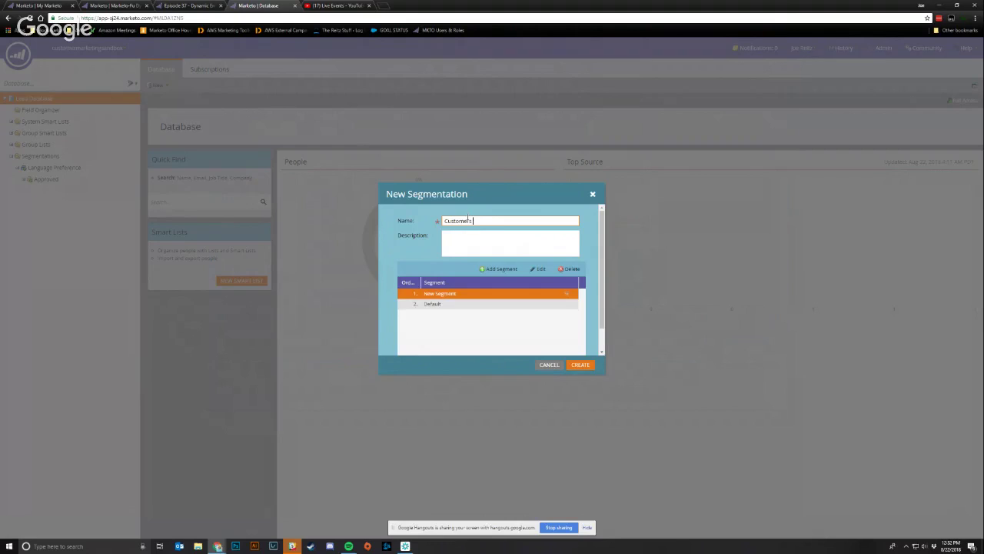
{"action": "type", "text": " vs. Prospects"}
Name the added segment "Customers" and create the segmentation
{"action": "left_click", "coordinate": [452, 293]}
{"action": "triple_click", "coordinate": [450, 293]}
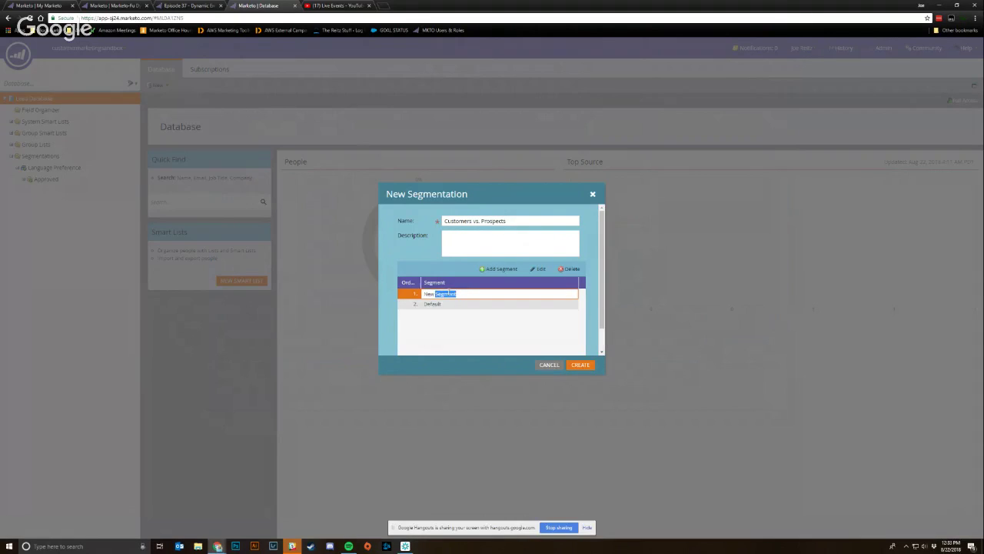
{"action": "type", "text": "Customers"}
{"action": "left_click", "coordinate": [472, 306]}
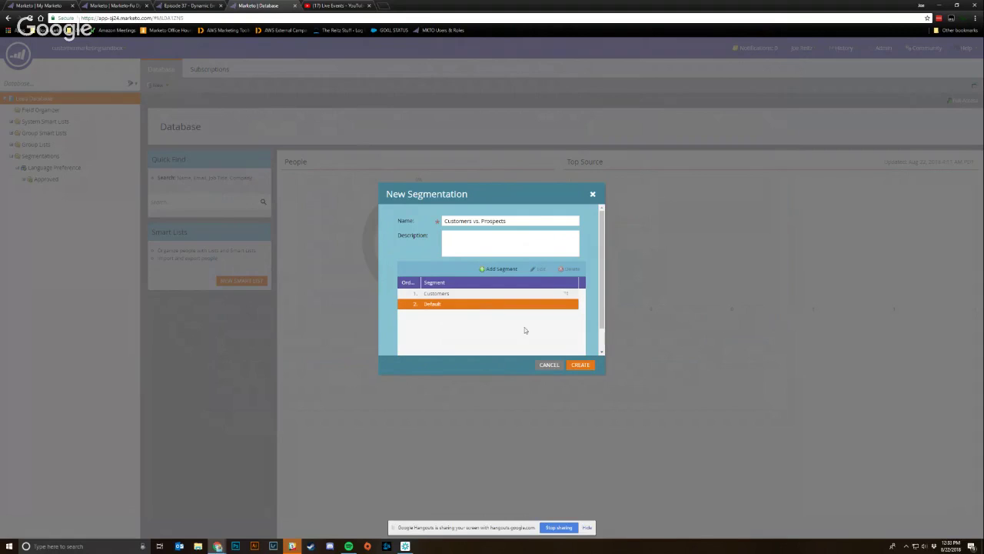
{"action": "left_click", "coordinate": [578, 363]}
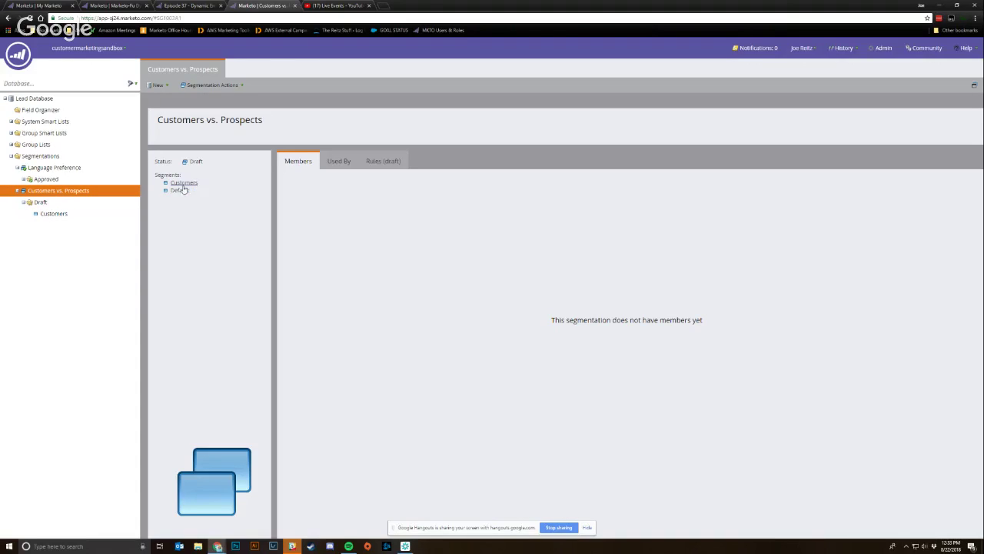
Add an Is Customer filter to the smart list of the Customers segment and set it to true
{"action": "left_click", "coordinate": [53, 214]}
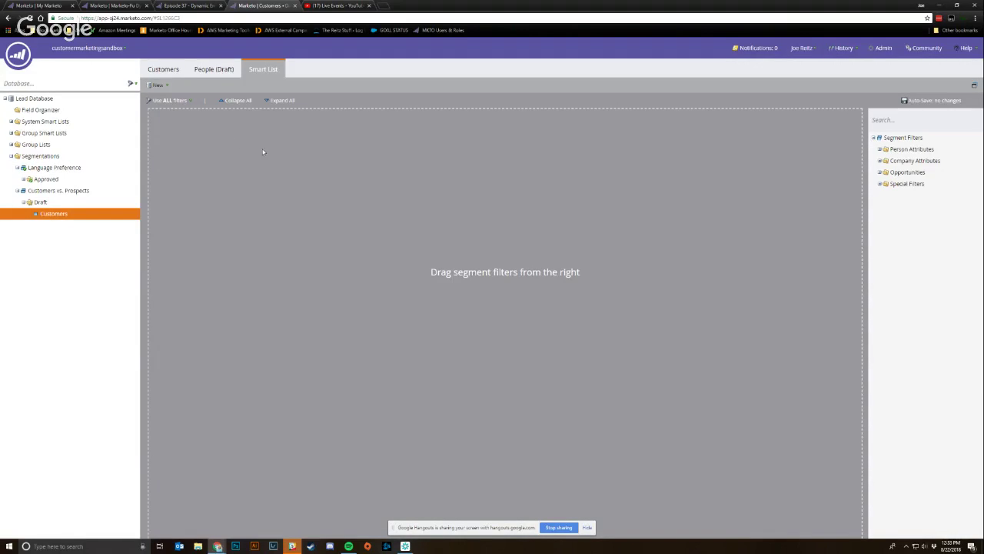
{"action": "left_click", "coordinate": [901, 120]}
{"action": "type", "text": "customer"}
{"action": "left_click_drag", "start_coordinate": [893, 160], "coordinate": [608, 183]}
{"action": "left_click", "coordinate": [231, 131]}
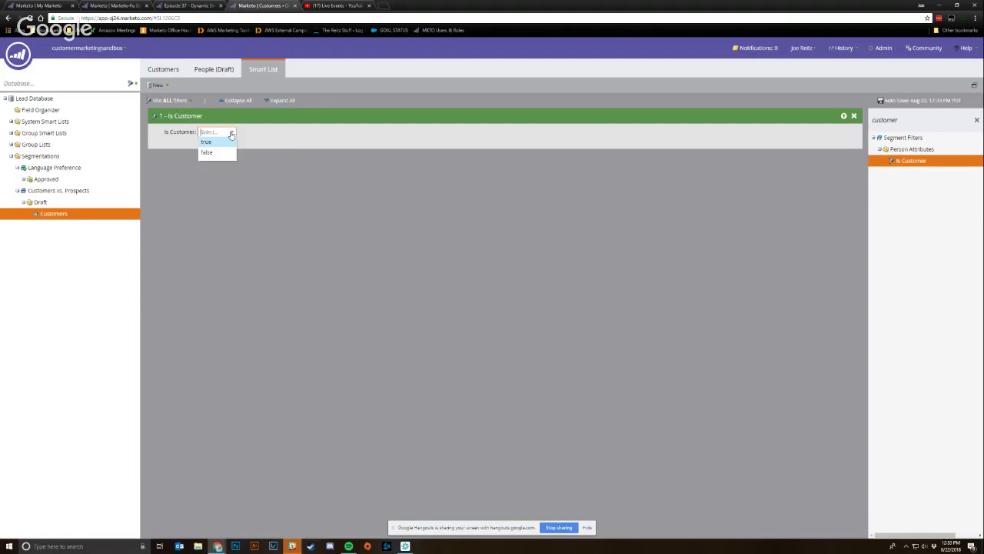
{"action": "left_click", "coordinate": [218, 146]}
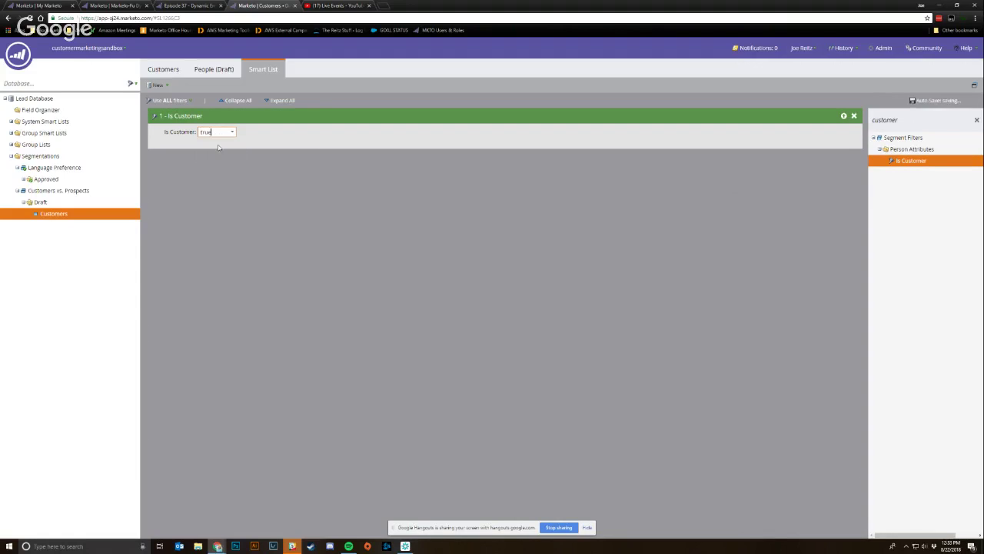
Check the draft people list of the Customers segment, then return to its smart list
{"action": "left_click", "coordinate": [214, 69]}
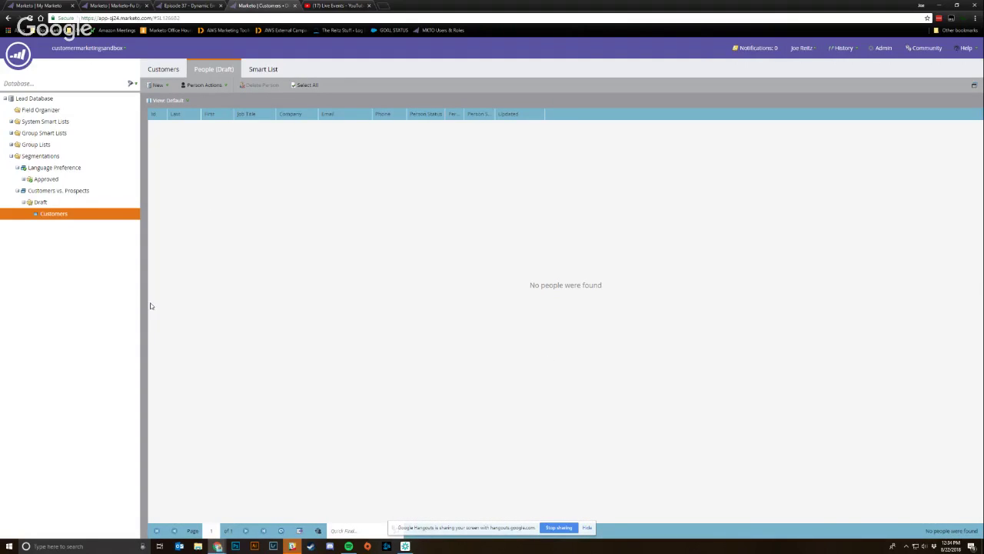
{"action": "right_click", "coordinate": [51, 192]}
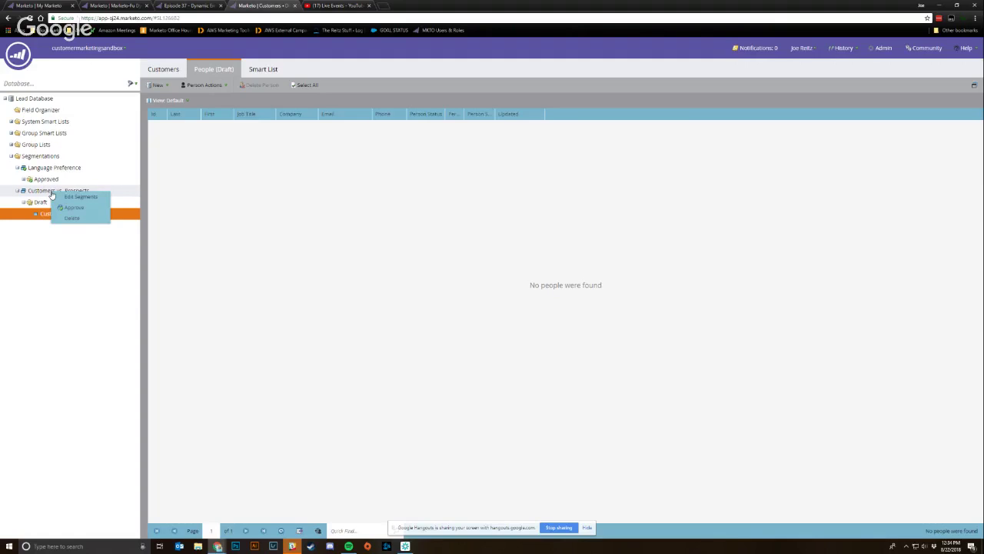
{"action": "left_click", "coordinate": [224, 168]}
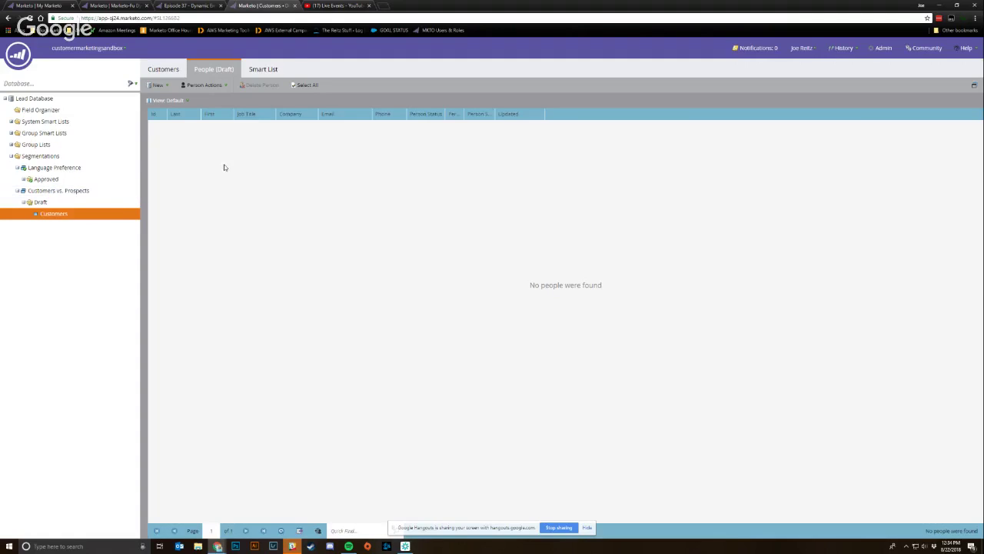
{"action": "left_click", "coordinate": [258, 70]}
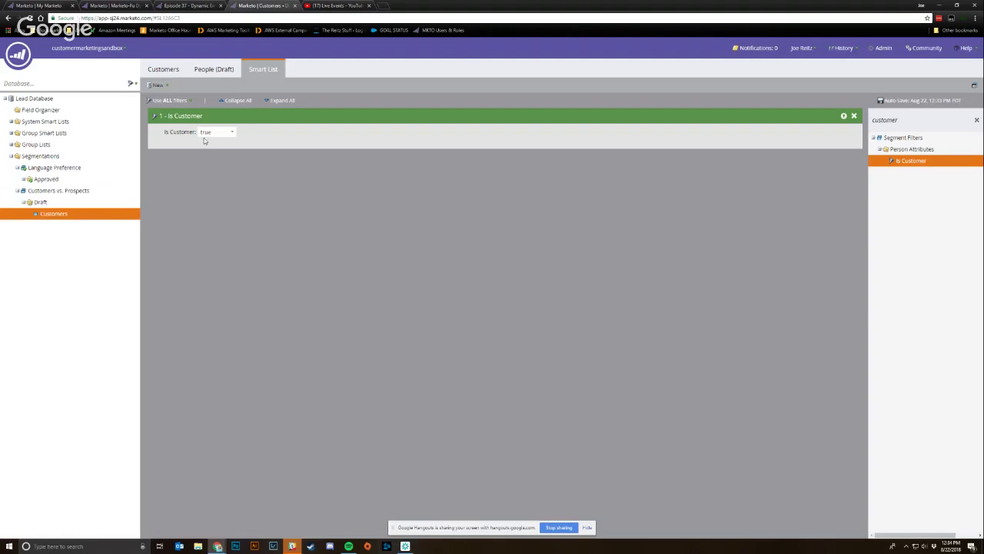
Examine the approved Language Preference segmentation, including the smart list rules of its Italian and Japanese segments
{"action": "left_click", "coordinate": [25, 180]}
{"action": "left_click", "coordinate": [58, 180]}
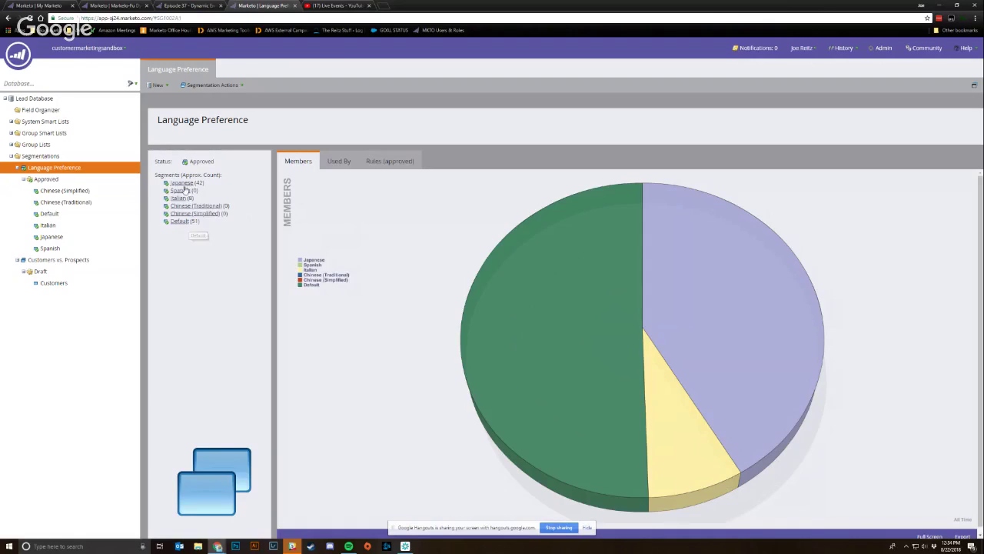
{"action": "left_click", "coordinate": [68, 192]}
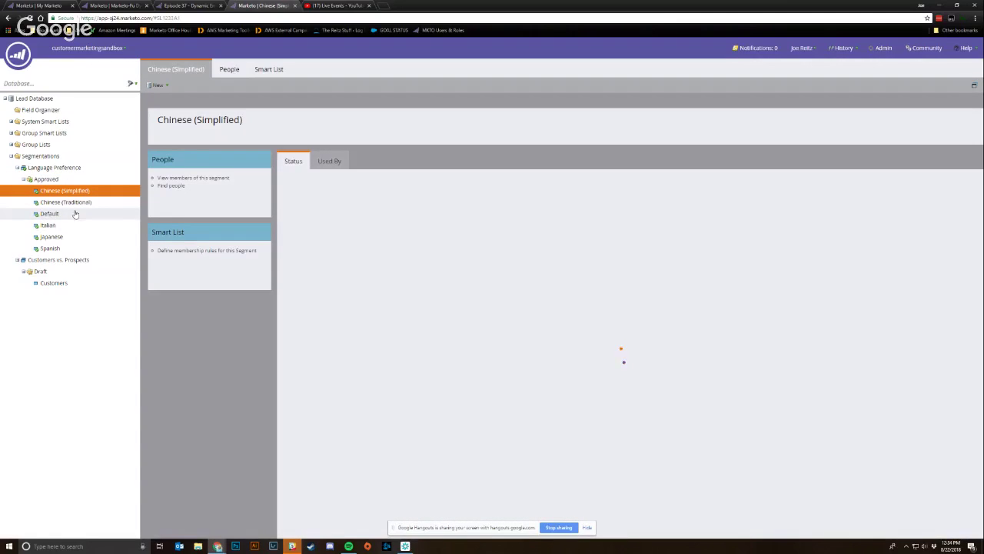
{"action": "left_click", "coordinate": [63, 226]}
{"action": "left_click", "coordinate": [229, 70]}
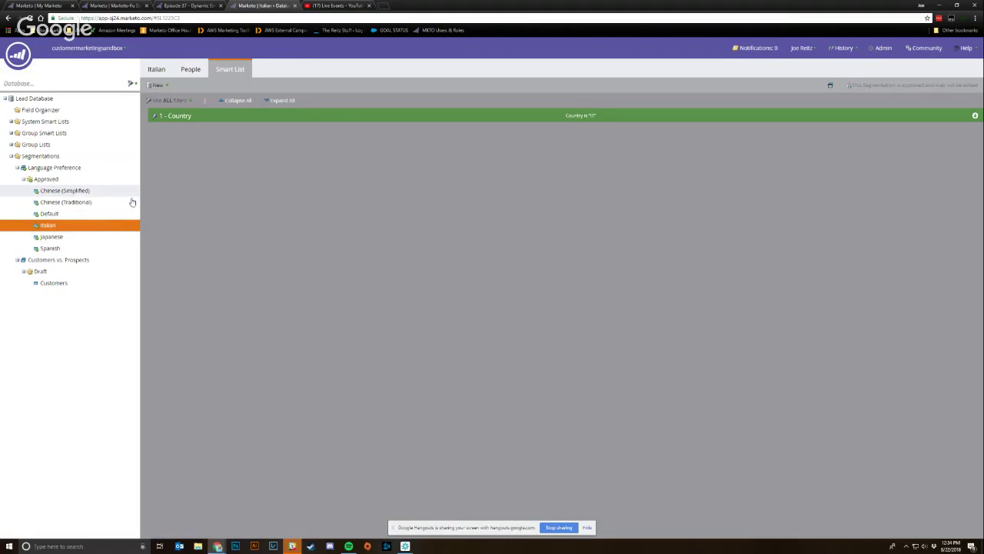
{"action": "left_click", "coordinate": [85, 239]}
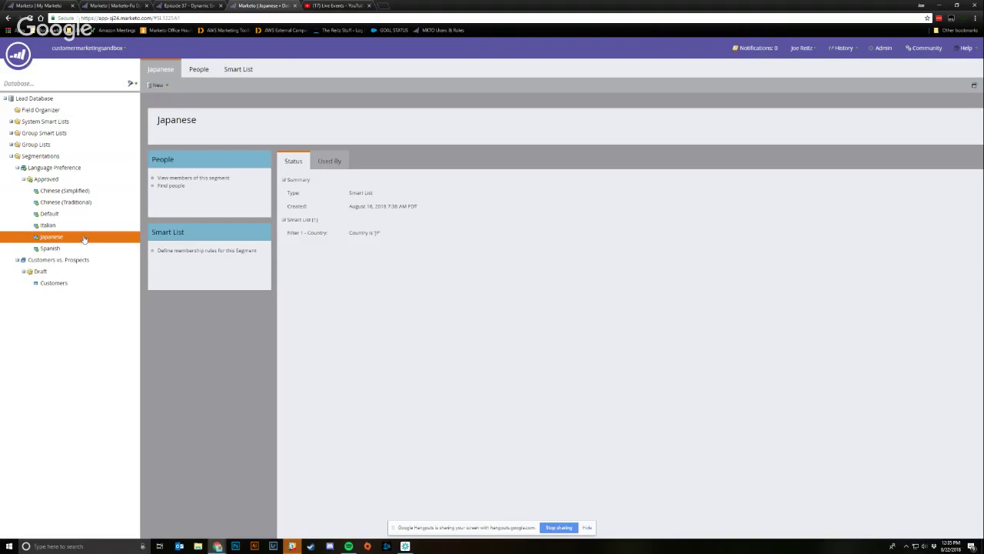
{"action": "left_click", "coordinate": [238, 70]}
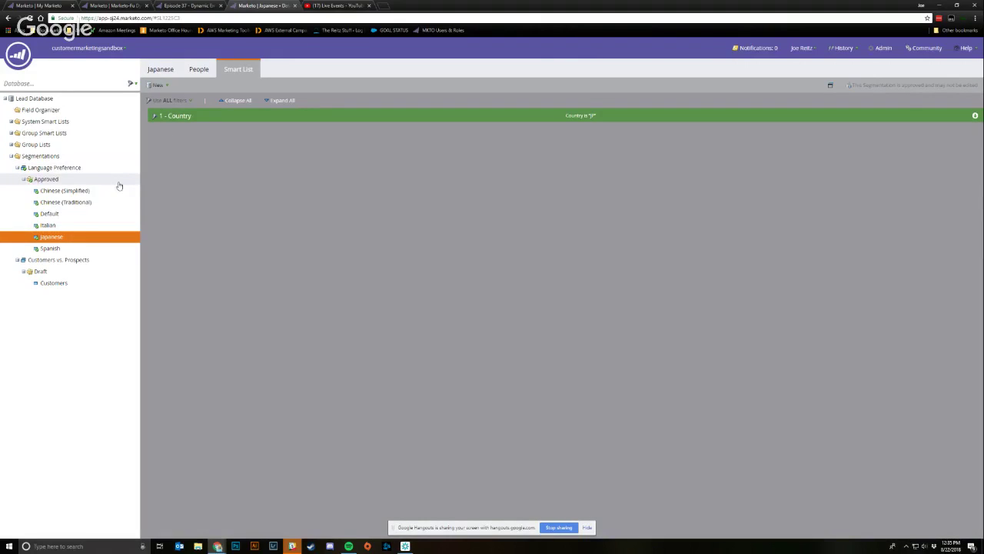
{"action": "left_click", "coordinate": [71, 168]}
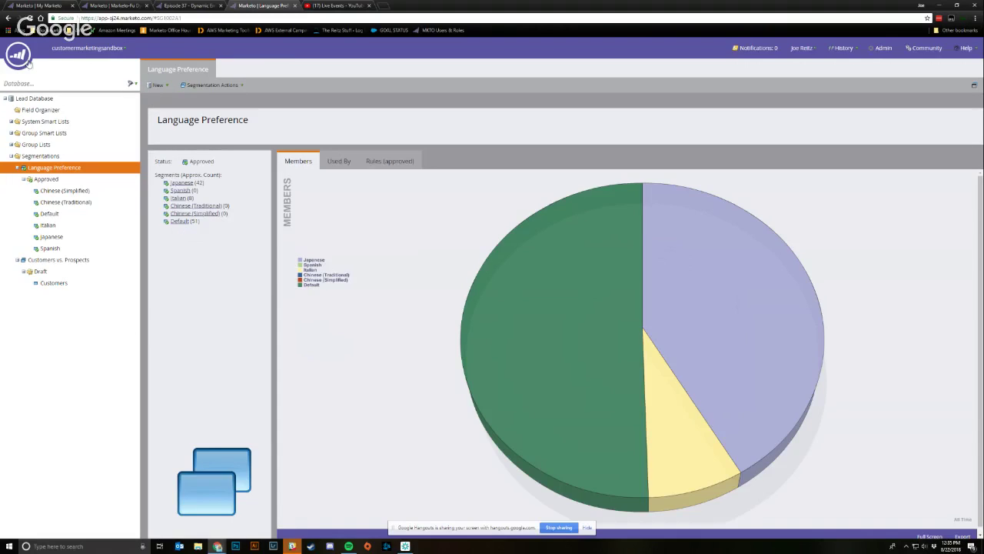
Open the Marketo-Fu Dynamic Email Demo from the Episode 37 program in the email editor
{"action": "mouse_move", "coordinate": [23, 63]}
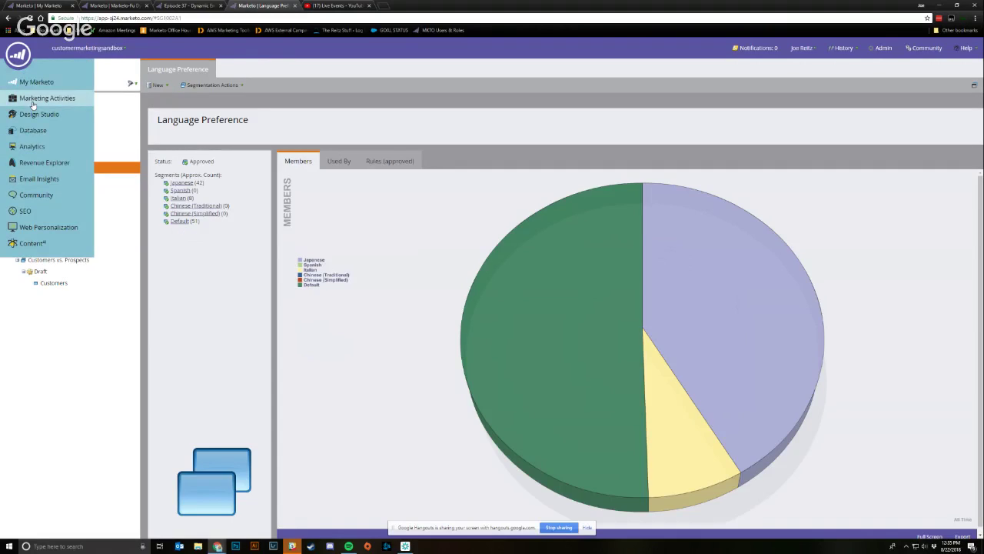
{"action": "left_click", "coordinate": [114, 5]}
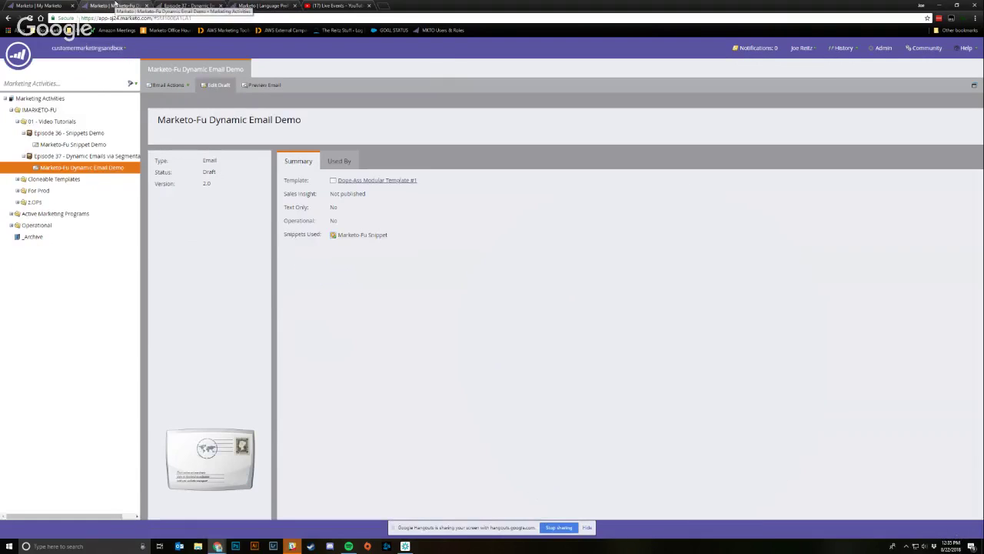
{"action": "double_click", "coordinate": [55, 168]}
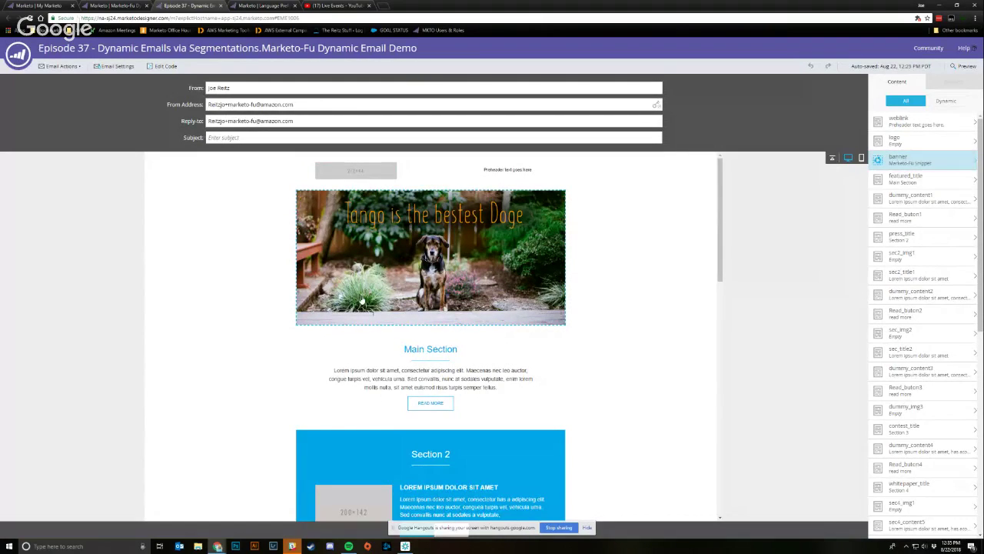
Make the email's "Main Section" title dynamic, segmented by Language Preference
{"action": "left_click", "coordinate": [390, 349]}
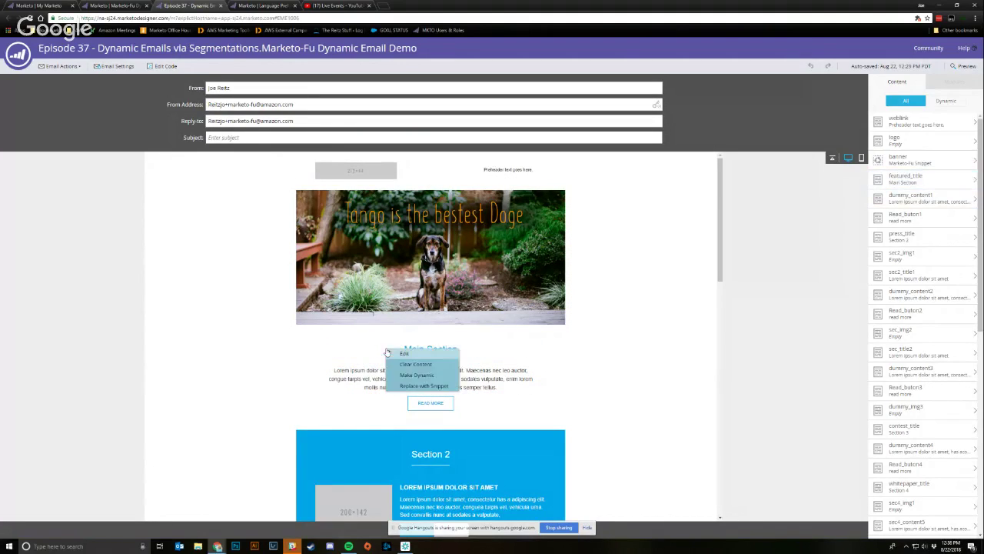
{"action": "left_click", "coordinate": [444, 376]}
{"action": "left_click", "coordinate": [554, 270]}
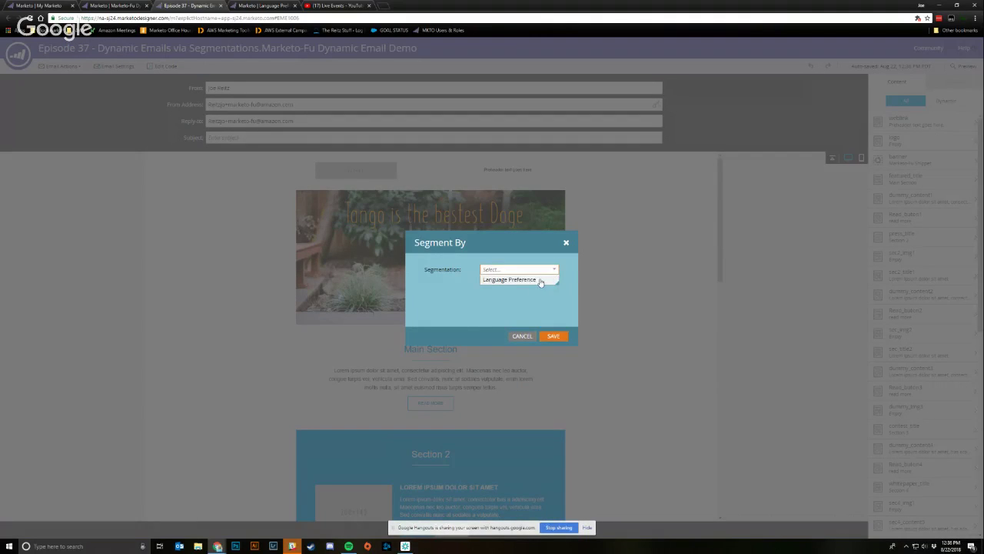
{"action": "left_click", "coordinate": [542, 281]}
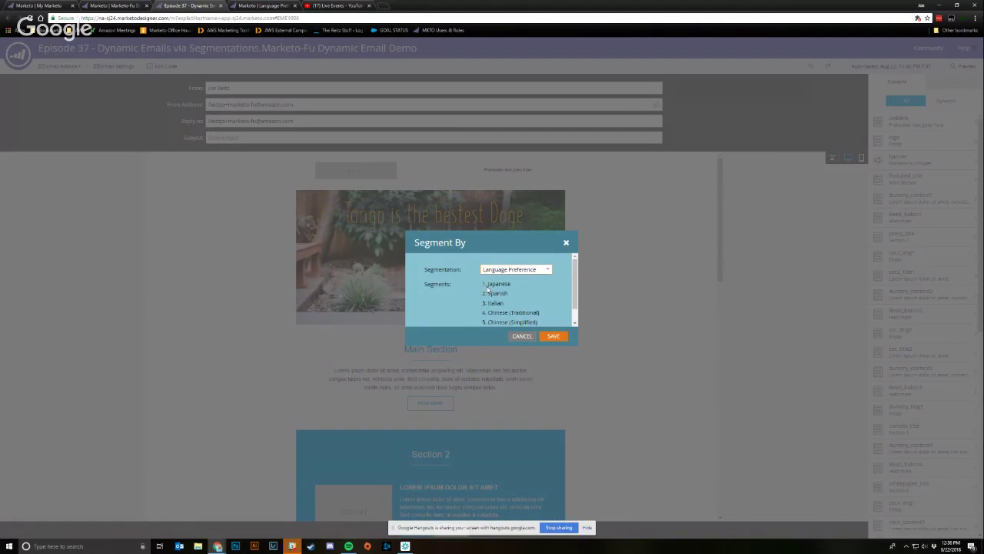
{"action": "scroll", "coordinate": [488, 289], "scroll_direction": "down", "scroll_amount": 1}
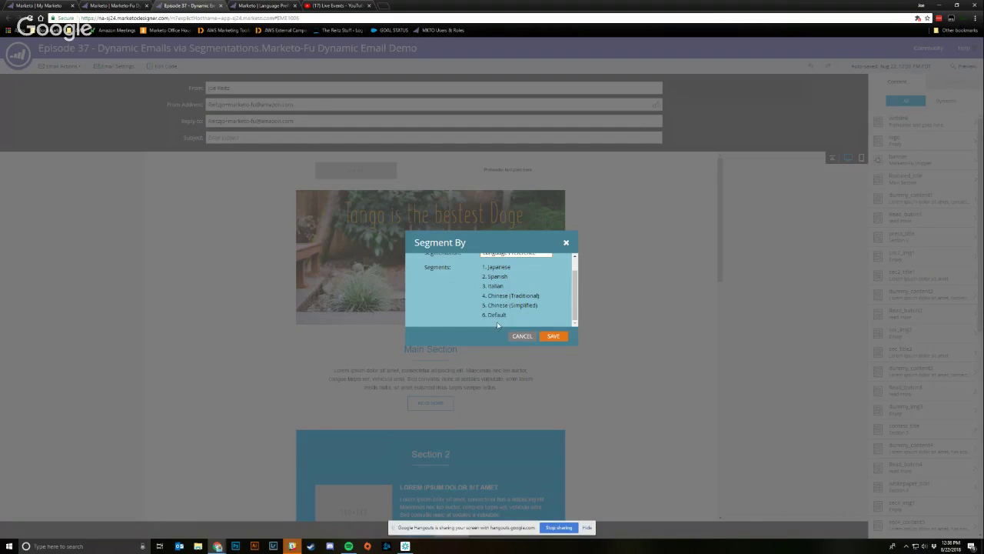
{"action": "left_click", "coordinate": [551, 337]}
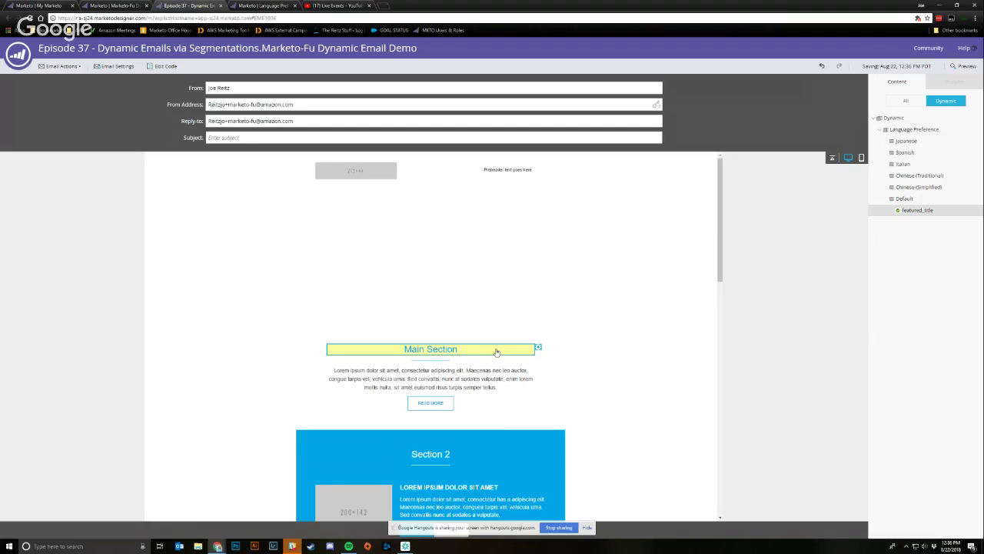
Make the paragraph below the "Main Section" title dynamic, segmented by Language Preference
{"action": "left_click", "coordinate": [496, 351]}
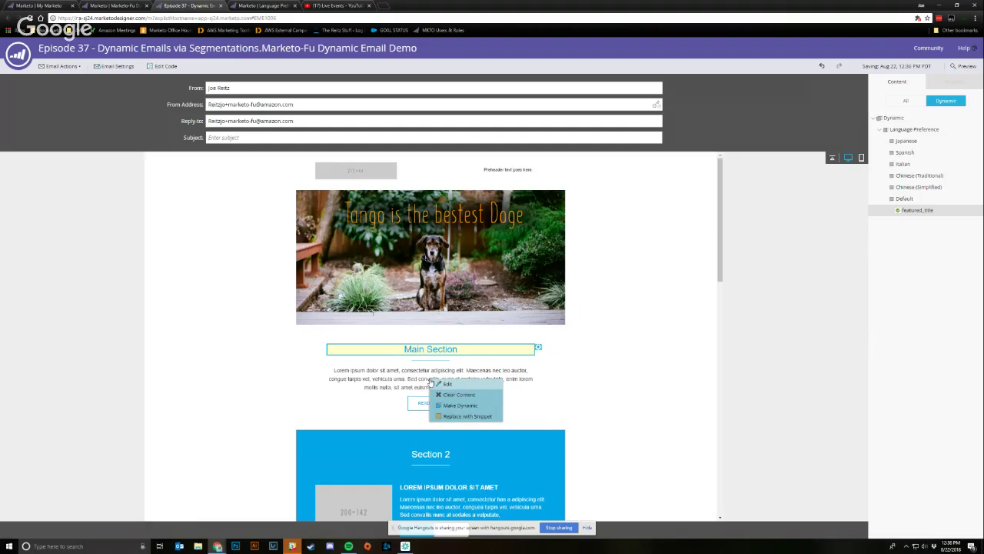
{"action": "left_click", "coordinate": [440, 403]}
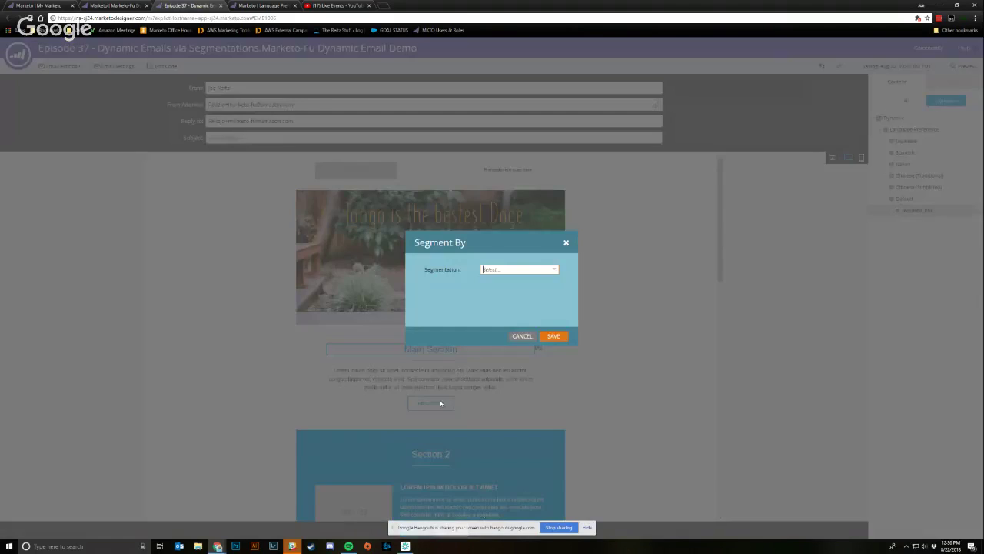
{"action": "left_click", "coordinate": [553, 269]}
{"action": "left_click", "coordinate": [534, 281]}
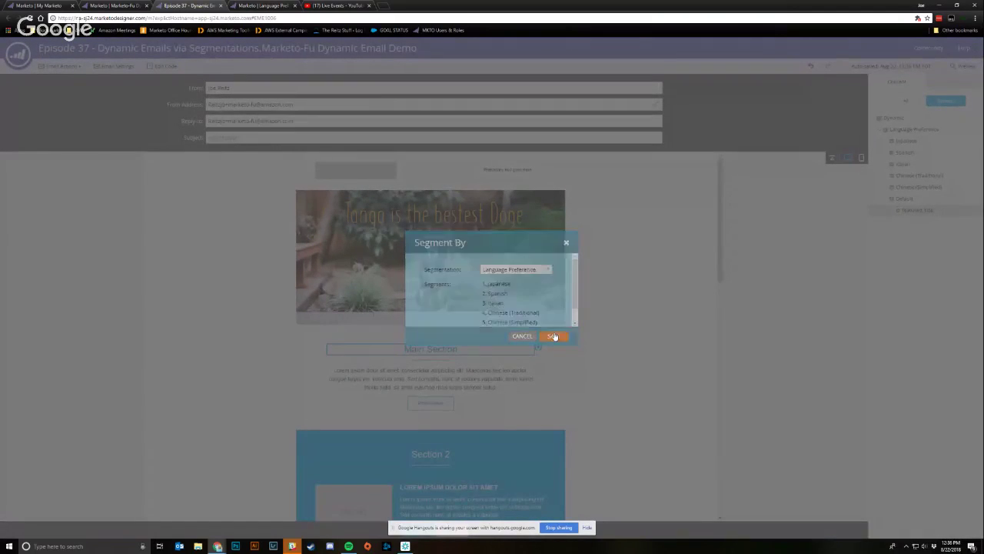
Save the paragraph's Language Preference segmentation and make the READ MORE button below it dynamic by the same segmentation
{"action": "left_click", "coordinate": [553, 336]}
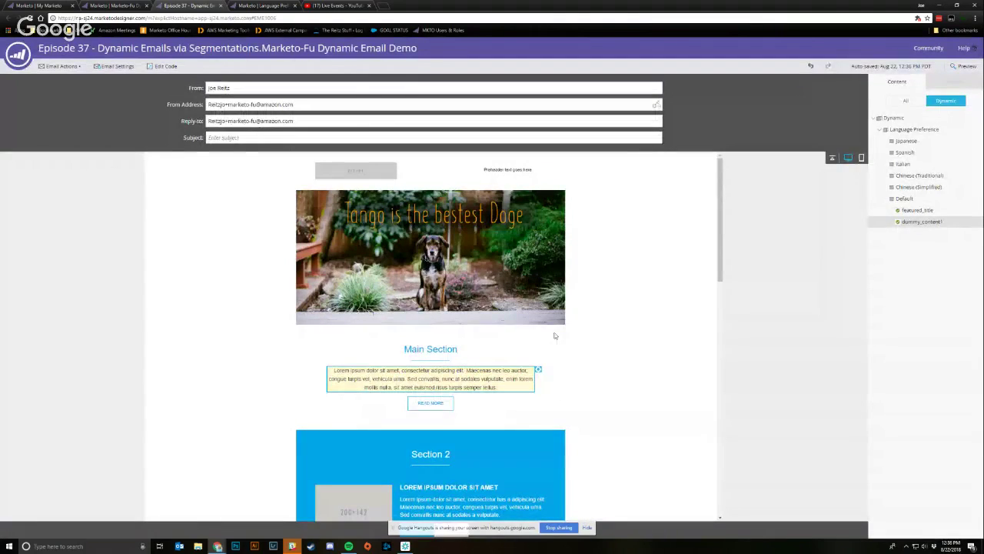
{"action": "left_click", "coordinate": [440, 408]}
{"action": "left_click", "coordinate": [465, 432]}
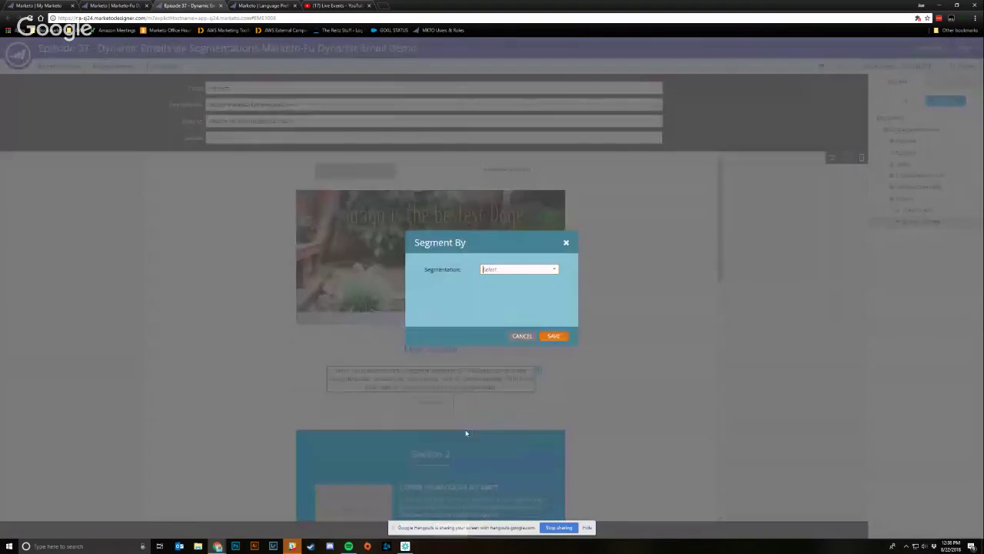
{"action": "left_click", "coordinate": [553, 269]}
{"action": "left_click", "coordinate": [534, 281]}
{"action": "left_click", "coordinate": [554, 337]}
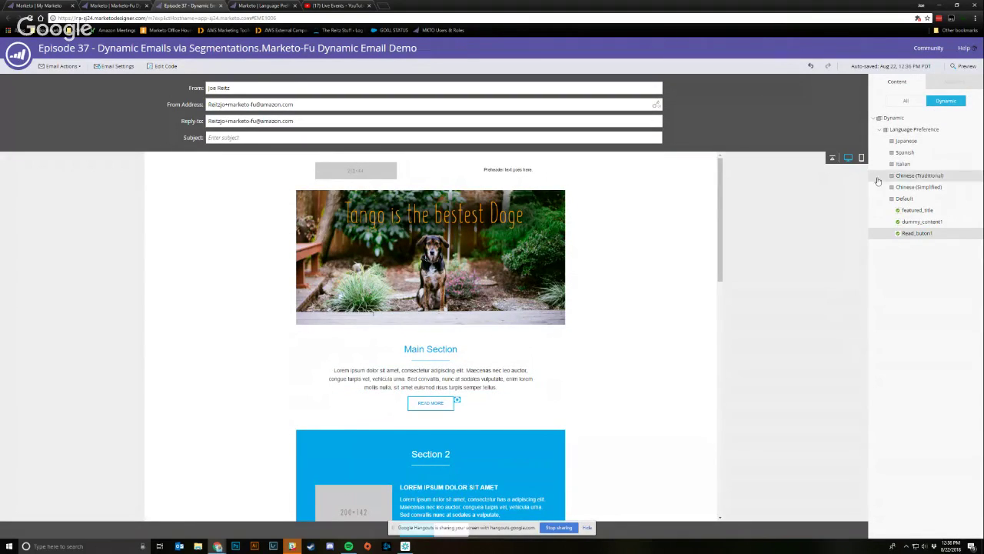
Replace the main title in the Spanish segment with "Seccion Primera" and save it
{"action": "left_click", "coordinate": [917, 200]}
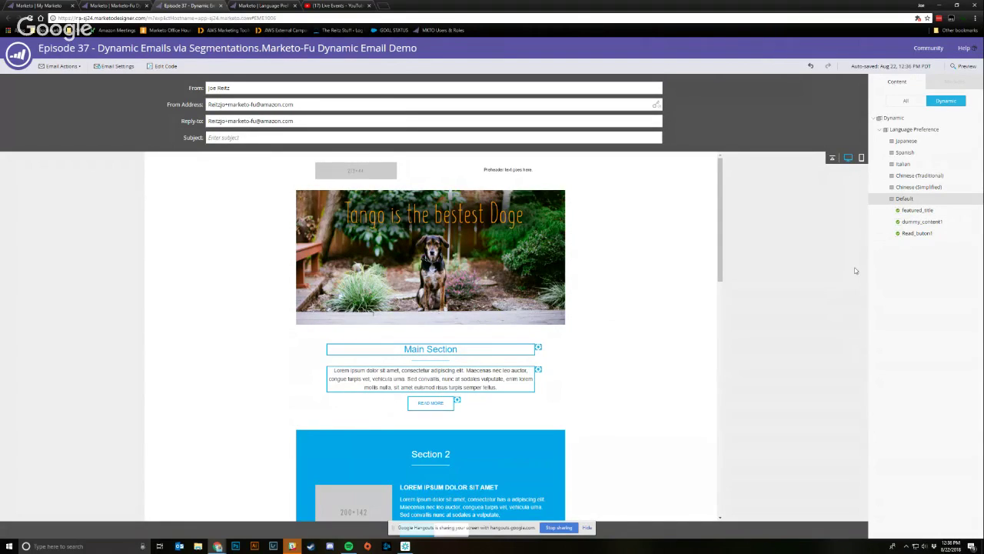
{"action": "left_click", "coordinate": [905, 155]}
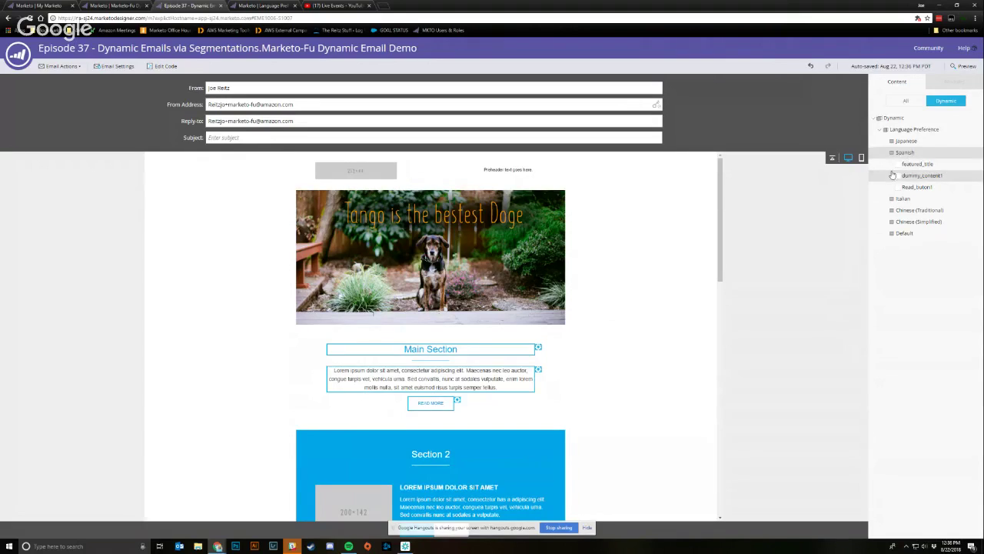
{"action": "double_click", "coordinate": [915, 164]}
{"action": "triple_click", "coordinate": [486, 198]}
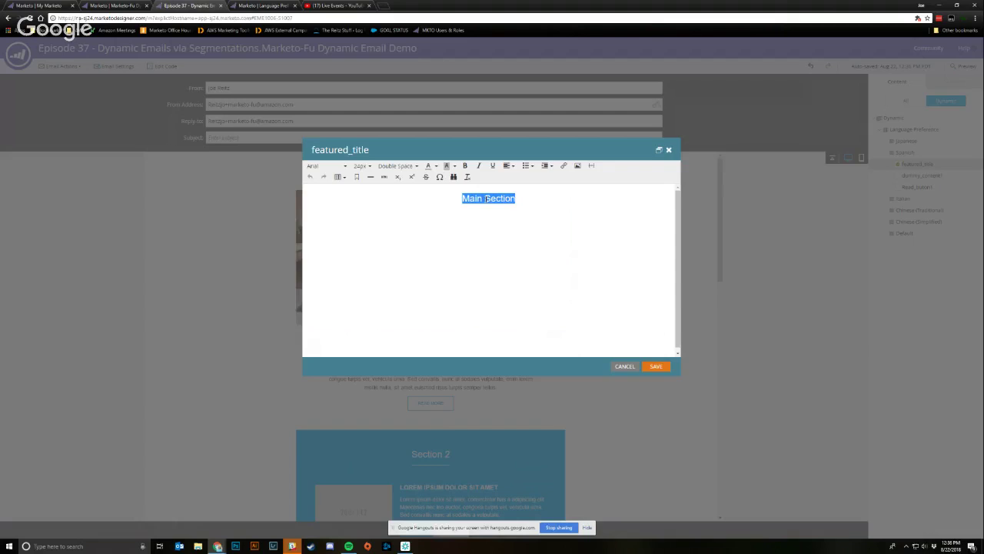
{"action": "type", "text": "M"}
{"action": "type", "text": "Seccion"}
{"action": "type", "text": " Primera"}
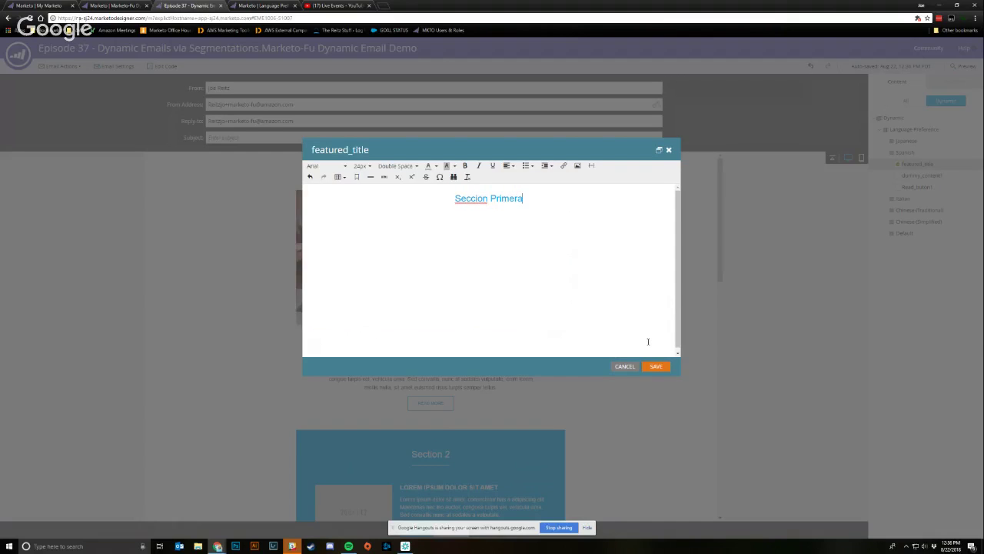
{"action": "left_click", "coordinate": [655, 366]}
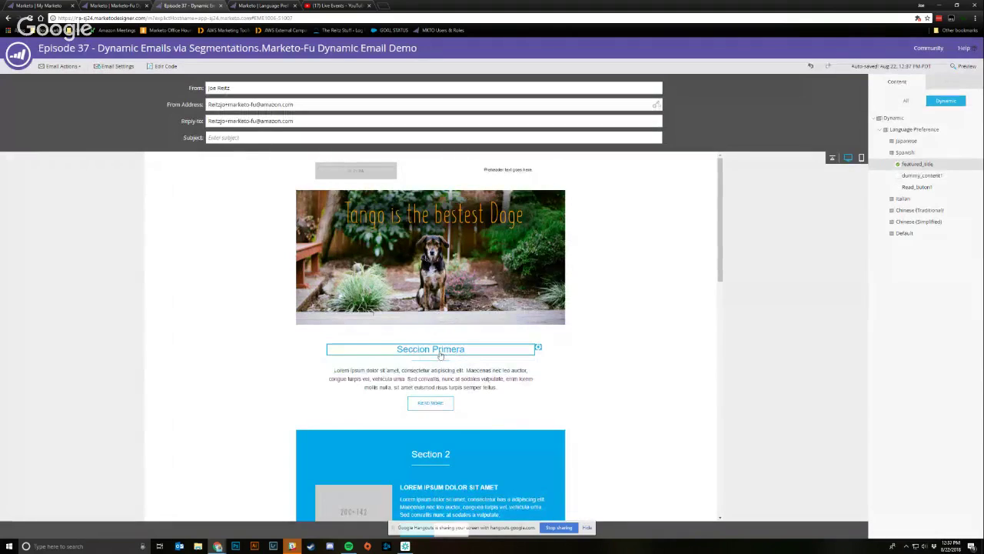
Replace the Spanish segment's main paragraph with "Hola, mi nombre es" followed by the sender's first name, and save it
{"action": "double_click", "coordinate": [443, 378]}
{"action": "key", "text": "ctrl+a"}
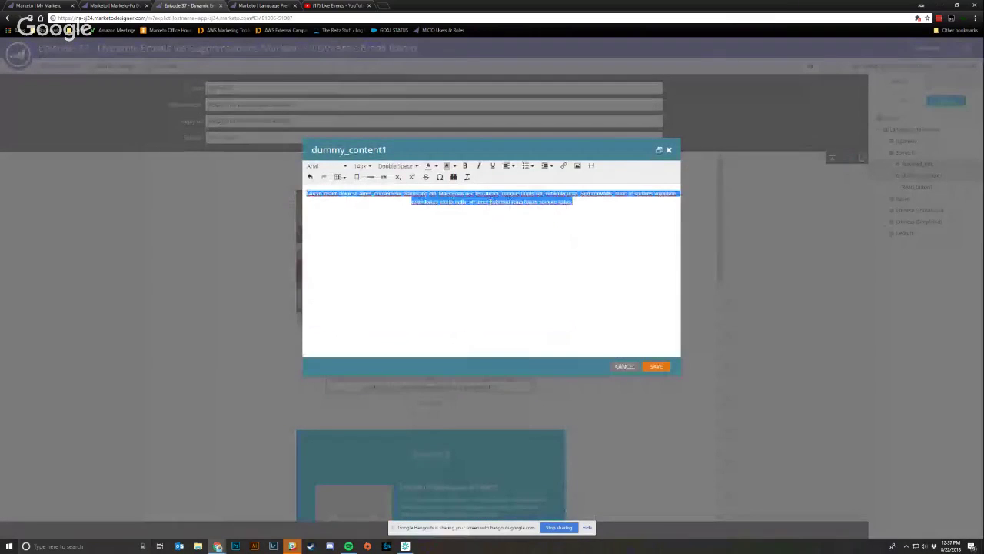
{"action": "type", "text": "Hola"}
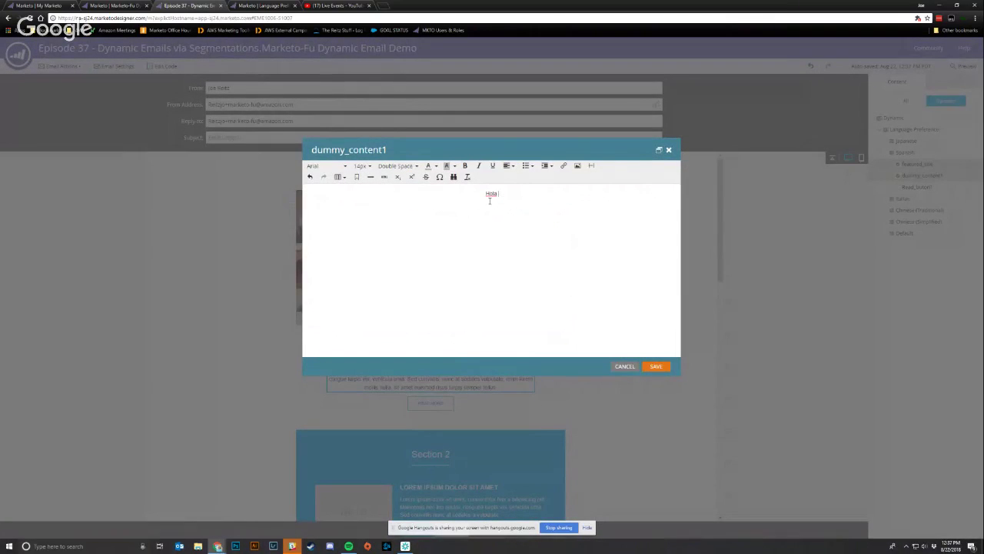
{"action": "key", "text": "BackSpace"}
{"action": "type", "text": ", mi nombre es Joe"}
{"action": "left_click", "coordinate": [657, 366]}
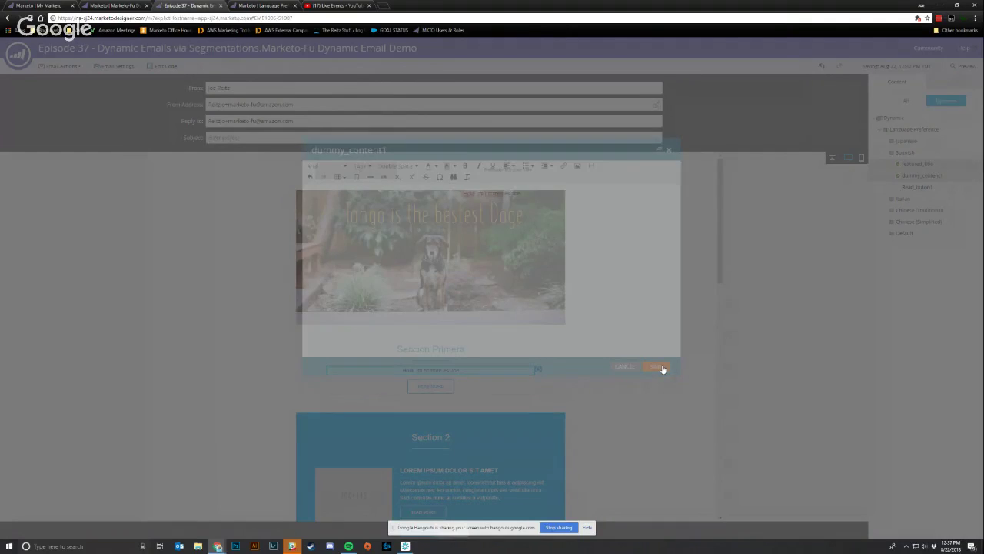
Set the link display text of the Spanish segment's main READ MORE button to "lee mas" and save it
{"action": "double_click", "coordinate": [443, 386]}
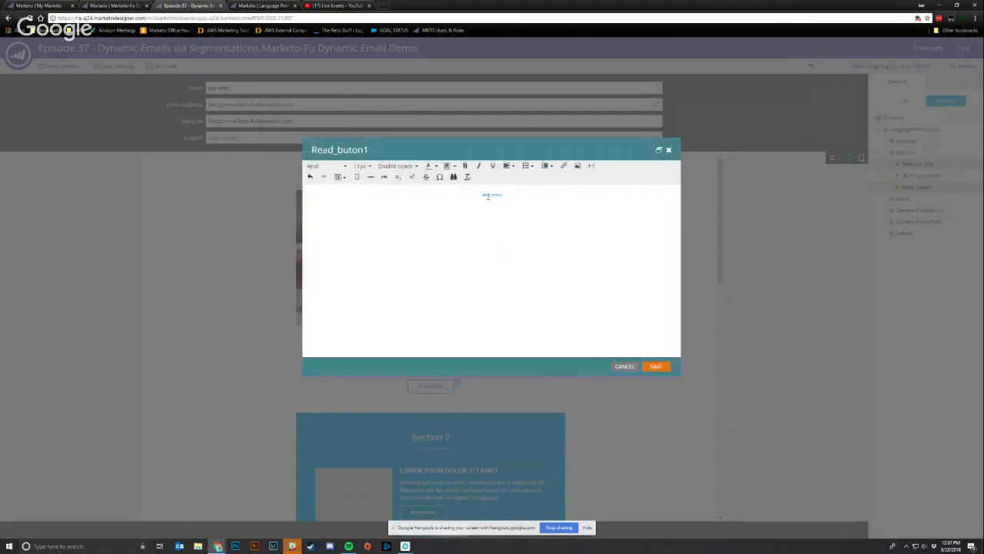
{"action": "left_click", "coordinate": [564, 165]}
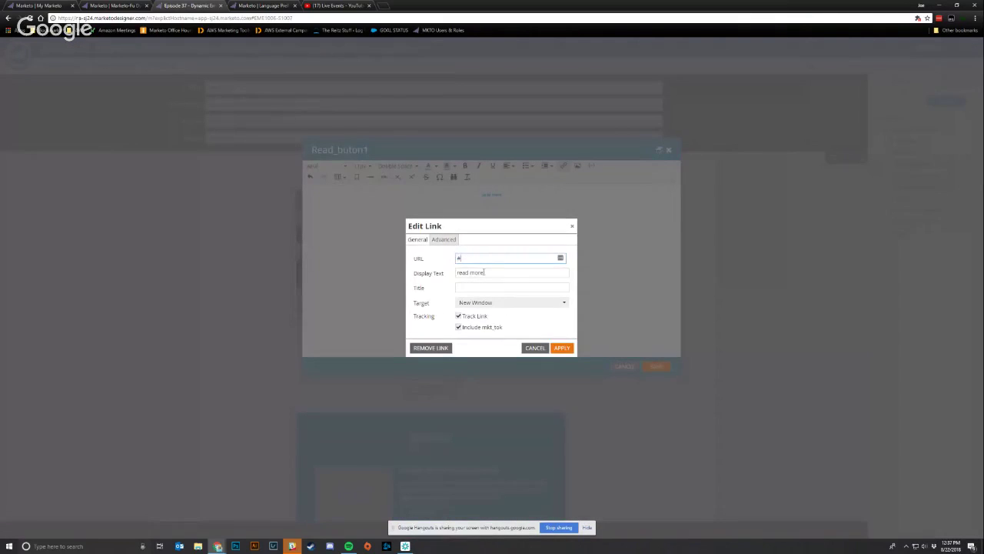
{"action": "left_click_drag", "start_coordinate": [484, 272], "coordinate": [391, 274]}
{"action": "type", "text": "lee mas"}
{"action": "left_click", "coordinate": [562, 348]}
{"action": "left_click", "coordinate": [659, 366]}
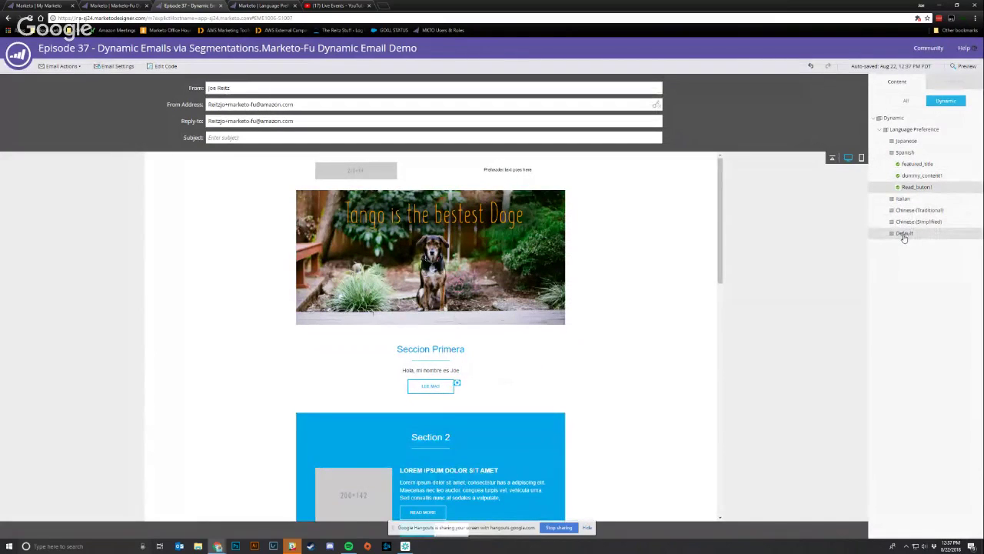
Replace the main title in the Japanese segment with "Japanese text here" and save it
{"action": "left_click", "coordinate": [905, 234]}
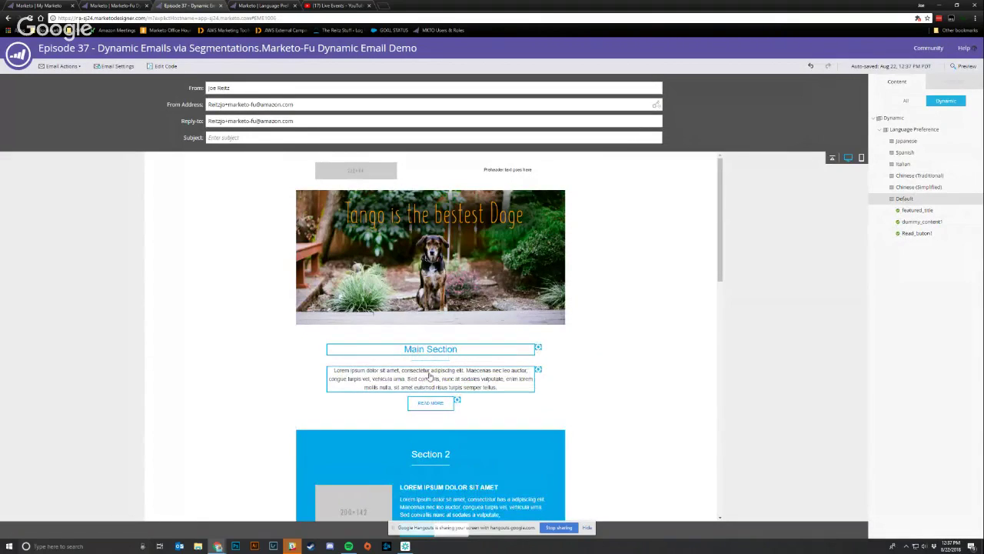
{"action": "left_click", "coordinate": [905, 153]}
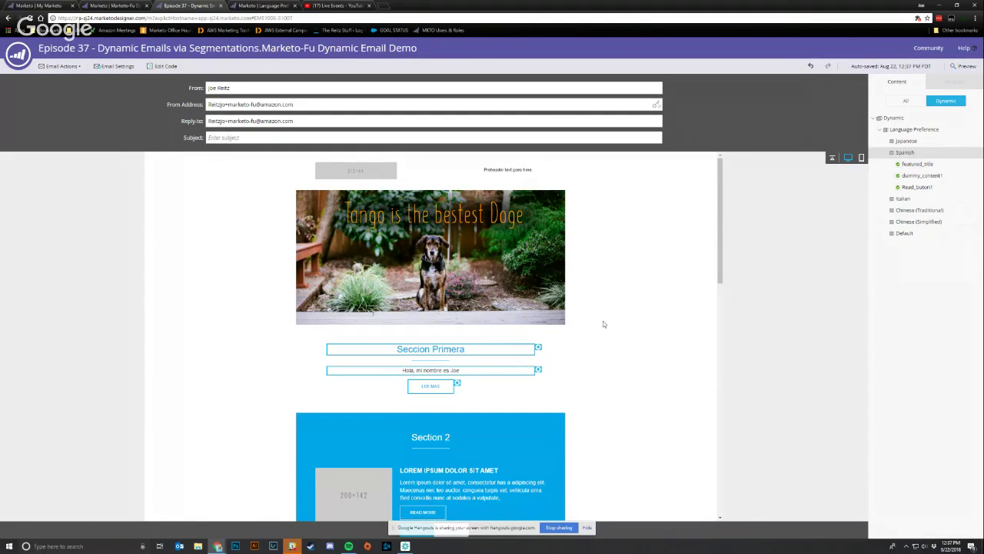
{"action": "left_click", "coordinate": [905, 141]}
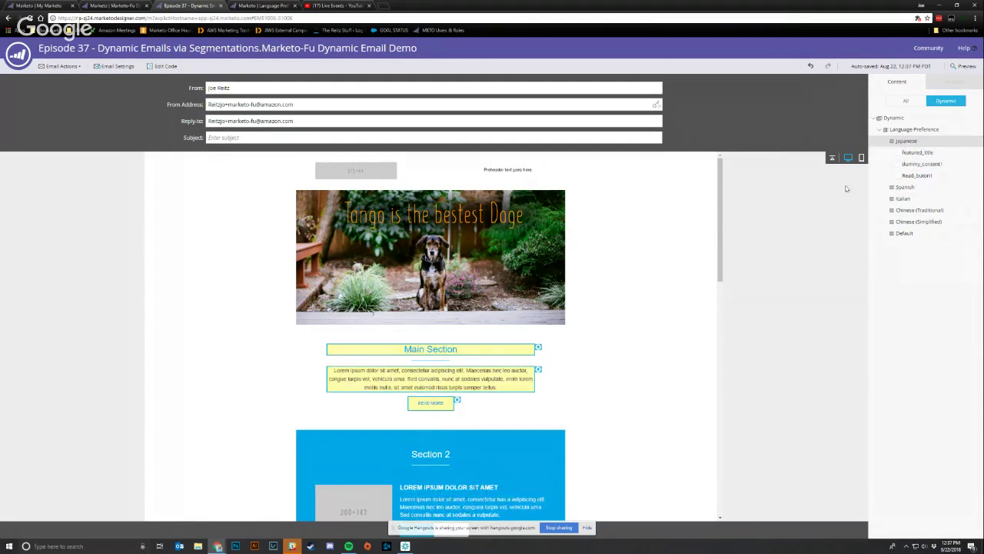
{"action": "double_click", "coordinate": [442, 350]}
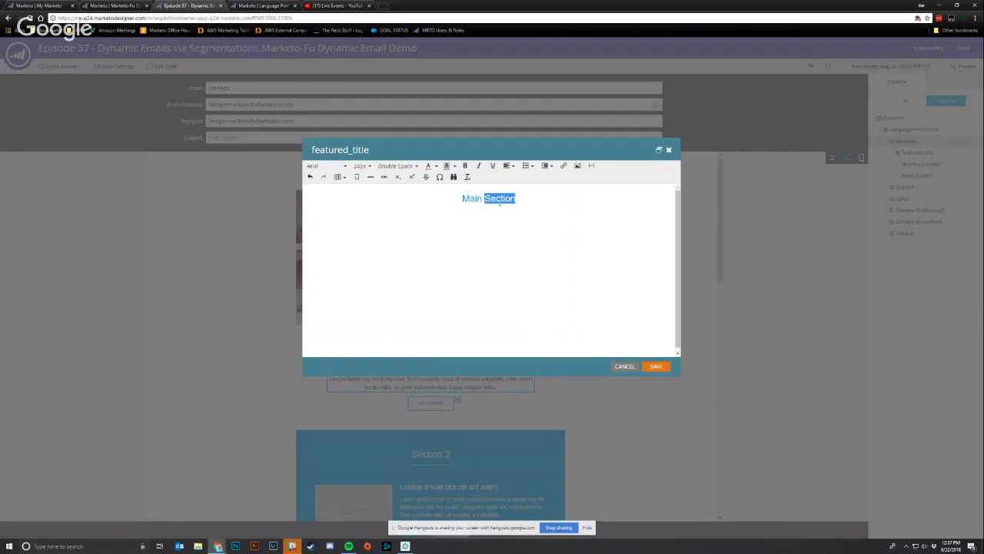
{"action": "triple_click", "coordinate": [500, 199]}
{"action": "type", "text": "Japanese text here"}
{"action": "left_click", "coordinate": [656, 366]}
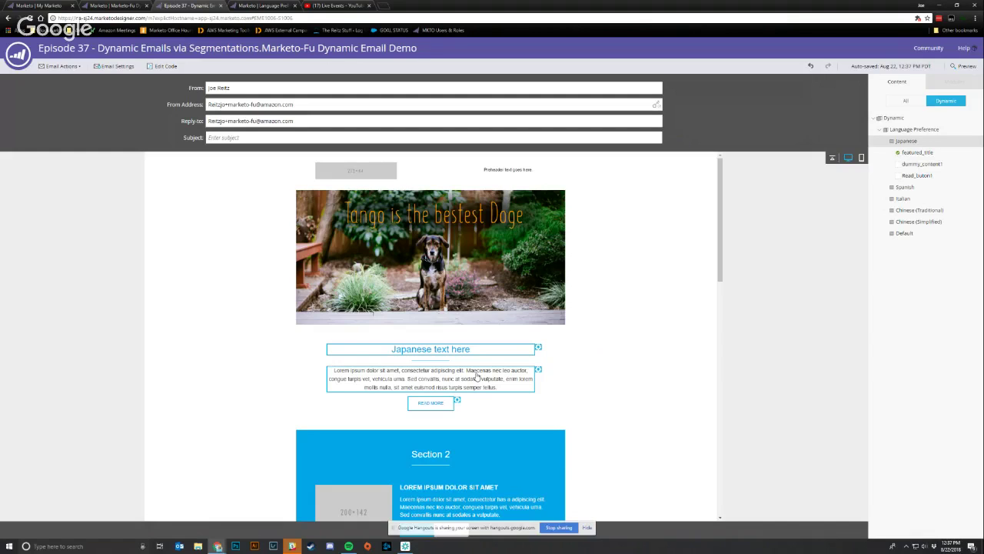
Replace the Japanese segment's main paragraph with "Ohayu Gozaimasu" and save it
{"action": "double_click", "coordinate": [477, 376]}
{"action": "left_click_drag", "start_coordinate": [573, 202], "coordinate": [256, 179]}
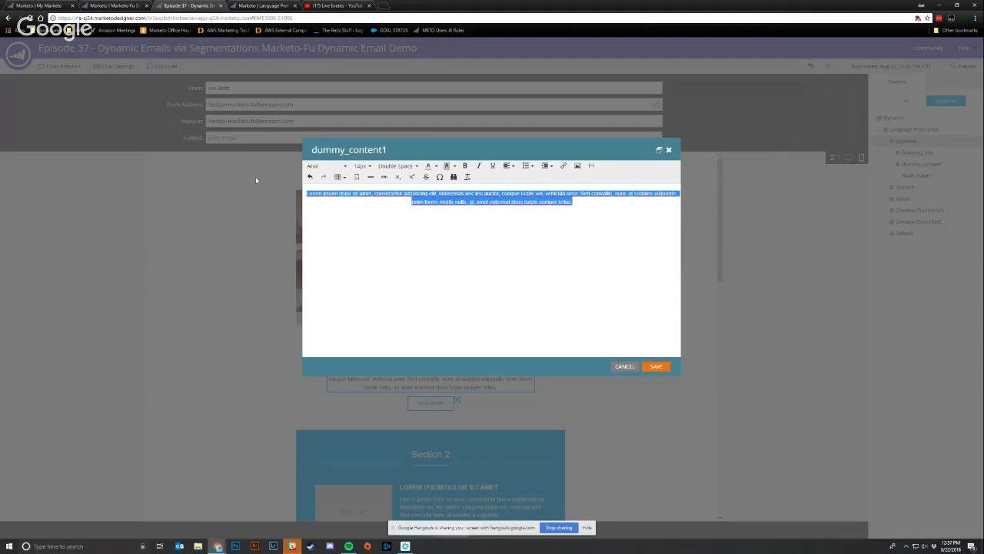
{"action": "type", "text": "Chayu"}
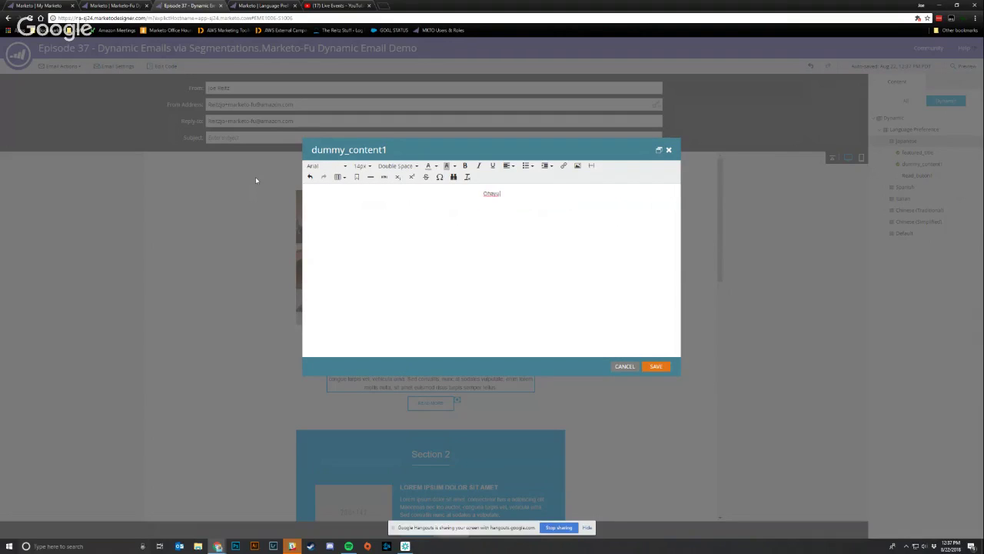
{"action": "type", "text": " Gozaimasu"}
{"action": "left_click", "coordinate": [653, 366]}
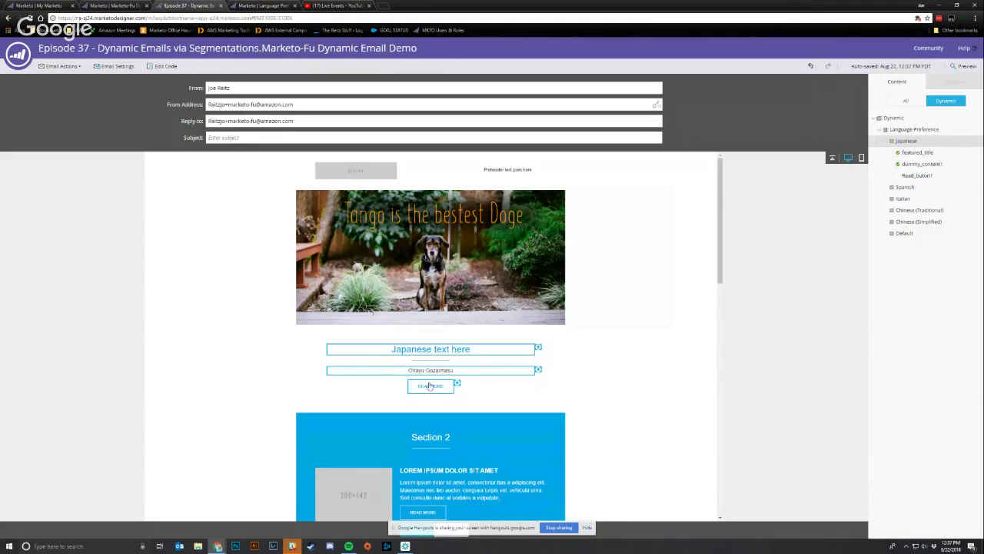
Compare the Spanish, Japanese and Default versions of the email's dynamic content
{"action": "left_click", "coordinate": [905, 187]}
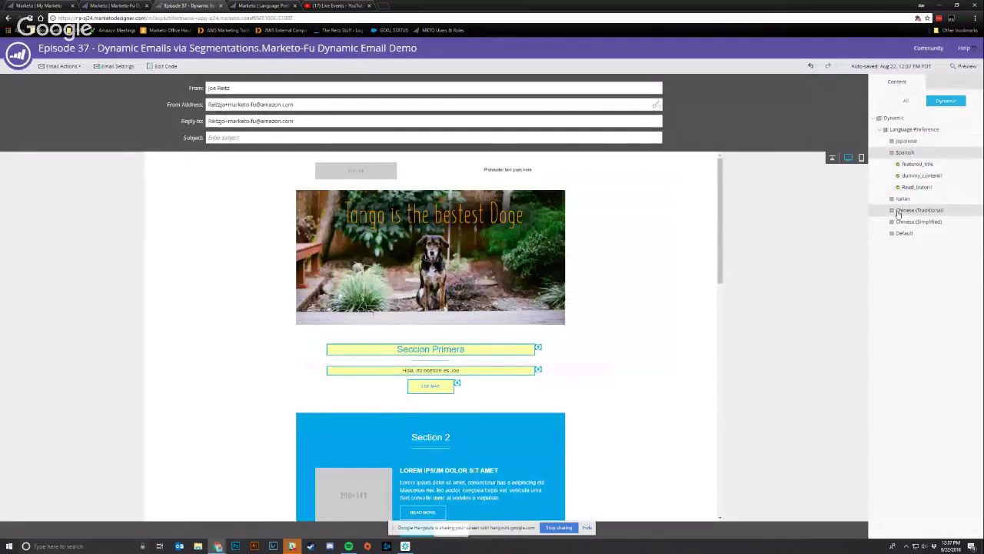
{"action": "left_click", "coordinate": [906, 141]}
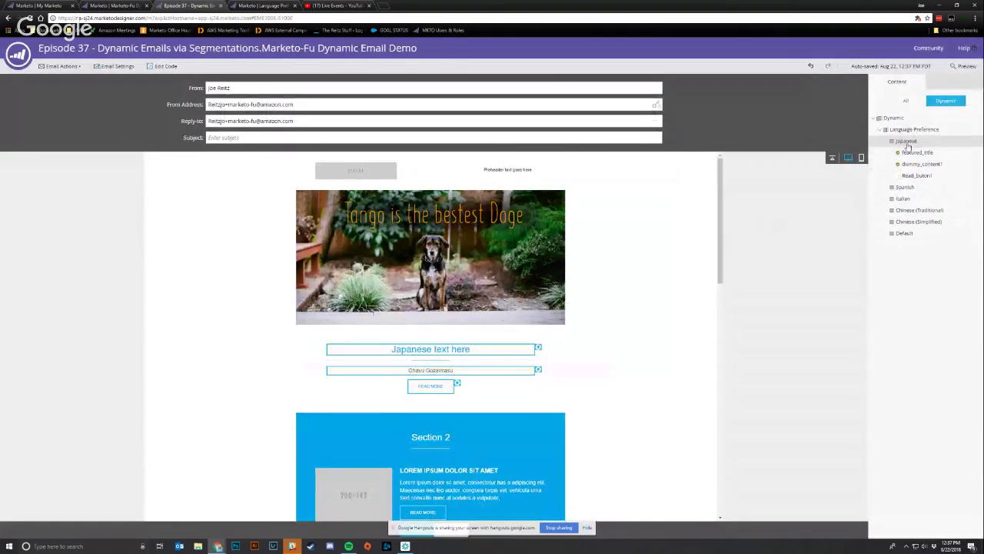
{"action": "left_click", "coordinate": [903, 188]}
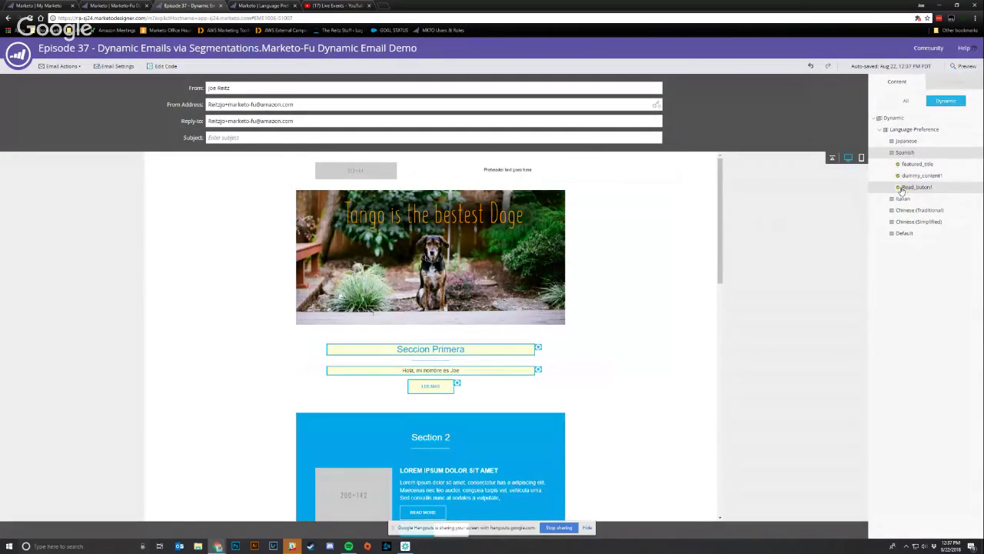
{"action": "left_click", "coordinate": [904, 233]}
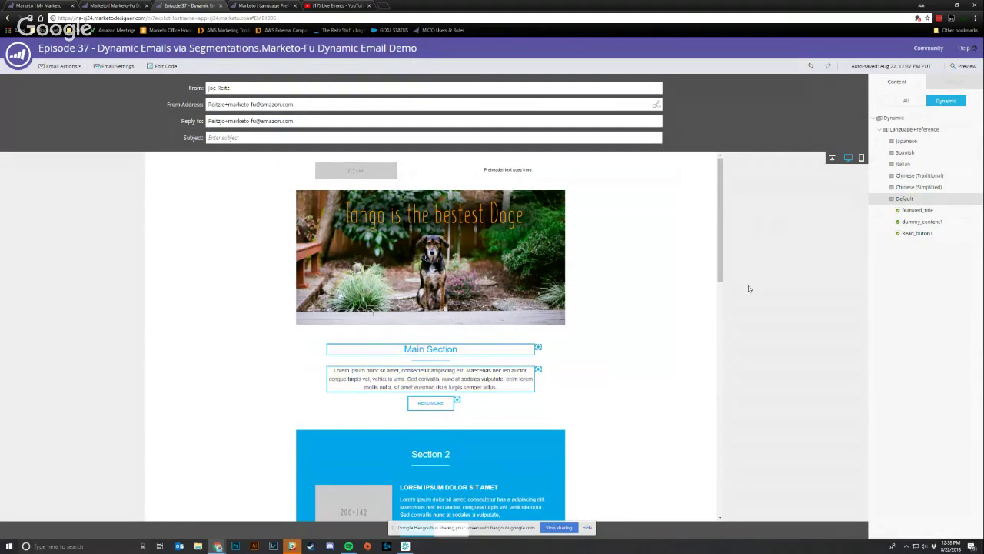